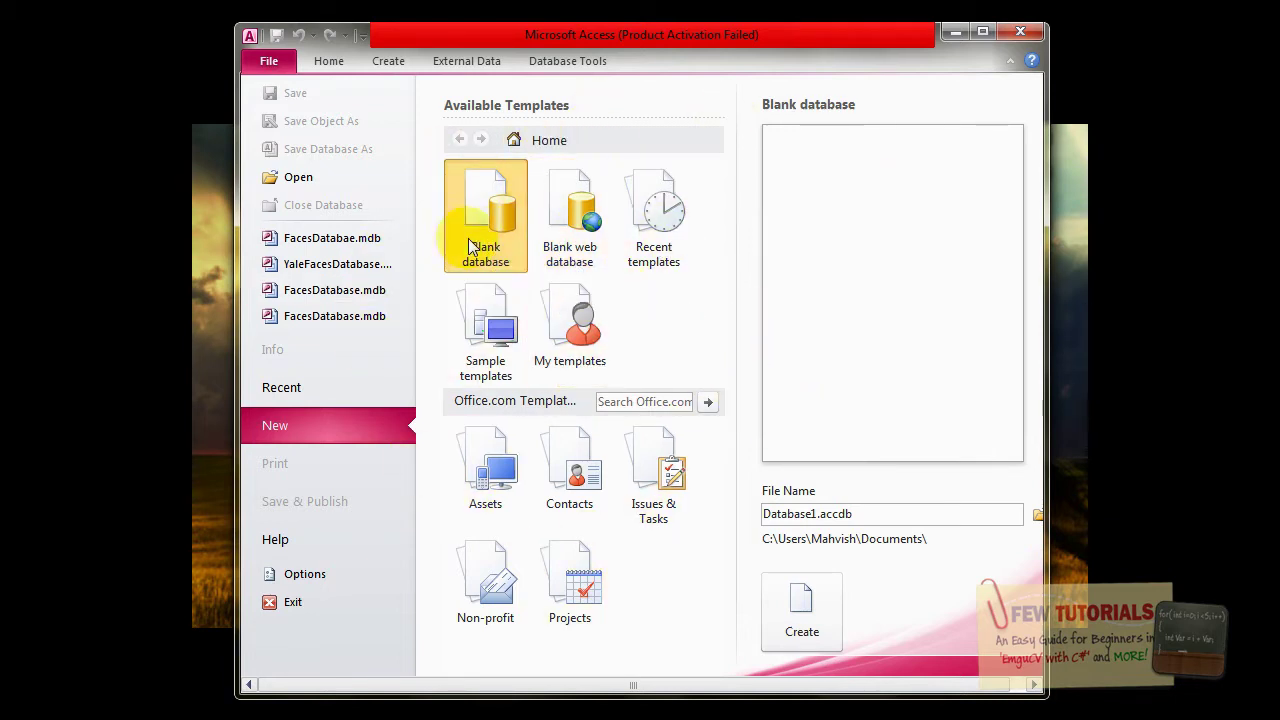
# Step: Change the base file name of the new blank database to FacesDatabase
pyautogui.doubleClick(818, 513)
pyautogui.click(818, 513)
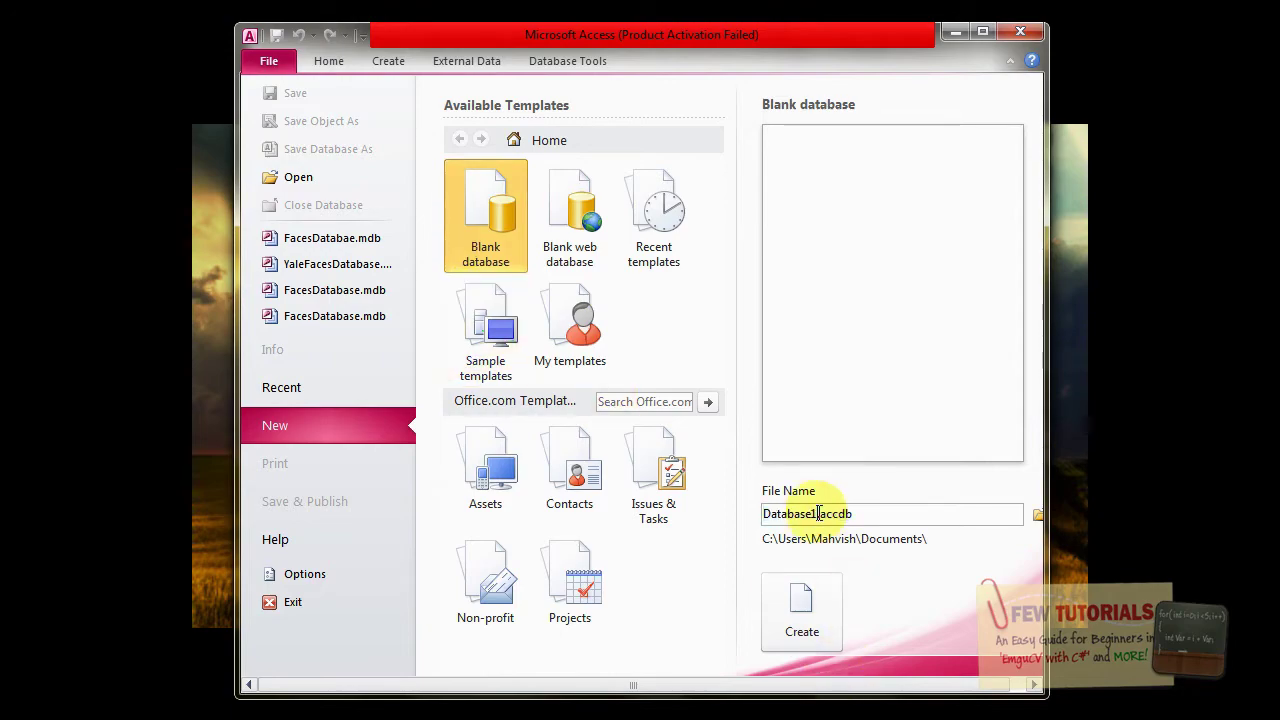
pyautogui.press('BackSpace')
pyautogui.click(787, 636)
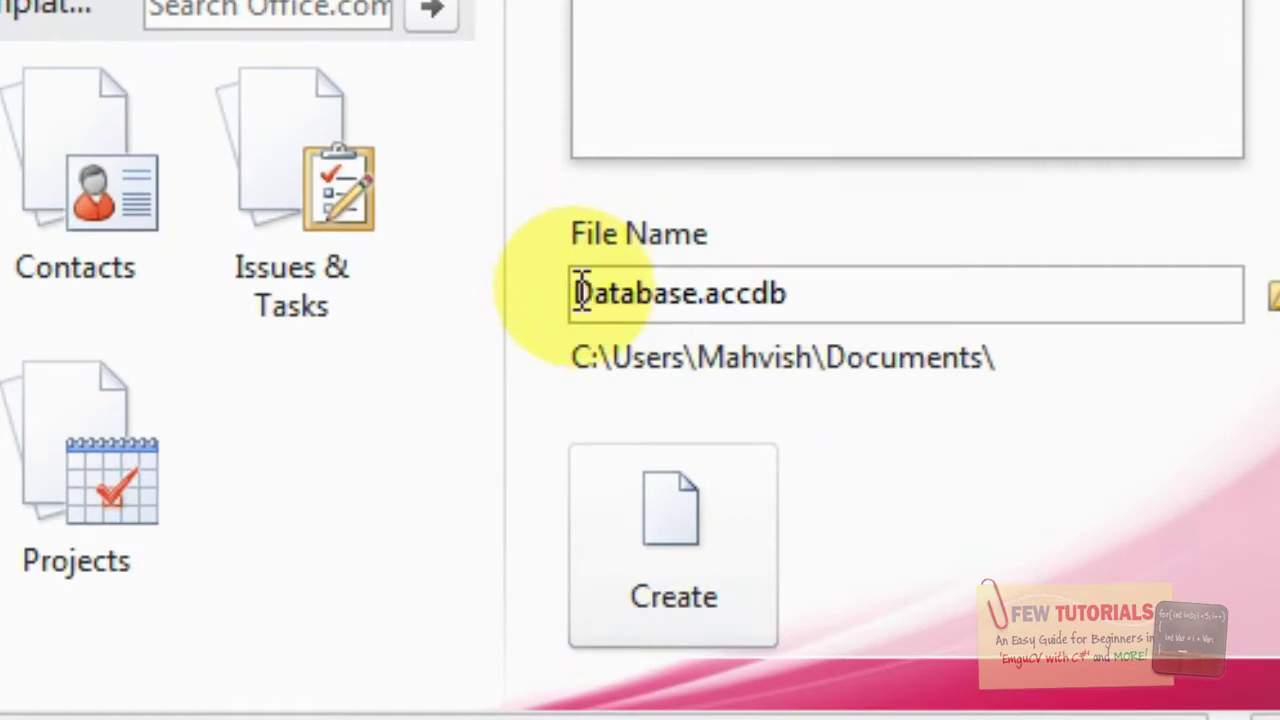
pyautogui.click(584, 292)
pyautogui.write('Faces')
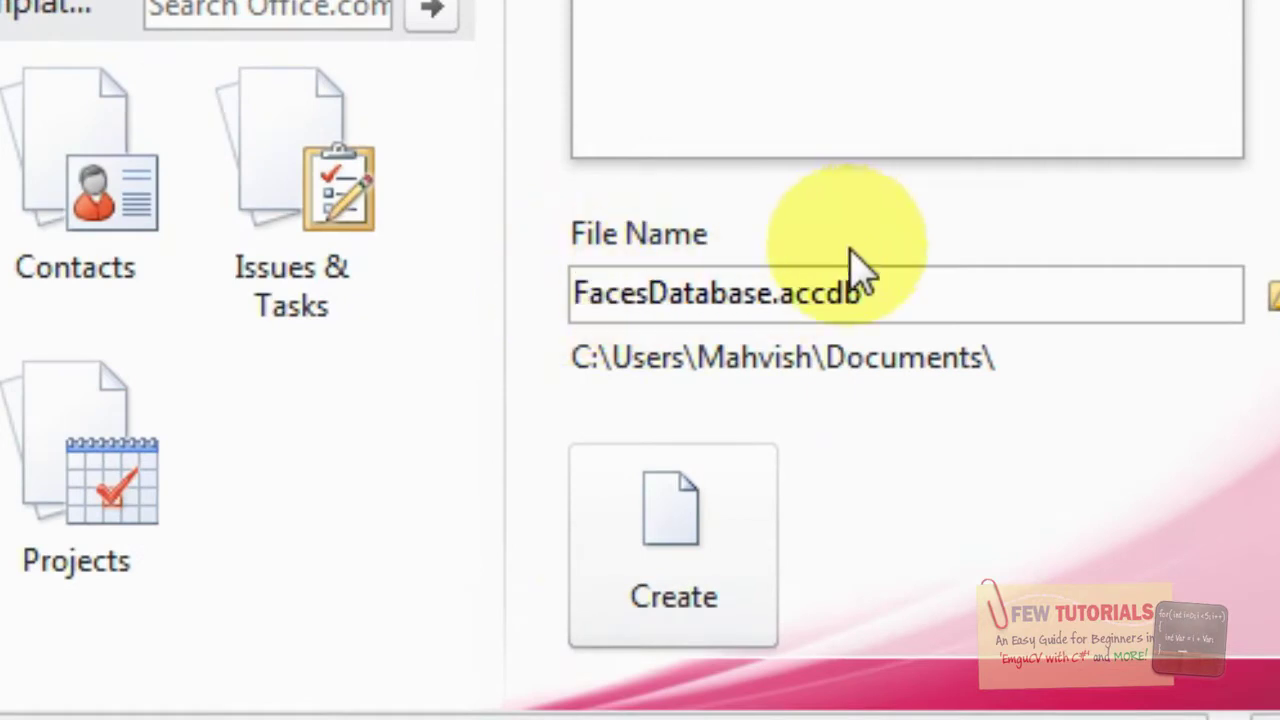
# Step: Replace the file extension with .mdb and create the blank database FacesDatabase.mdb
pyautogui.doubleClick(740, 294)
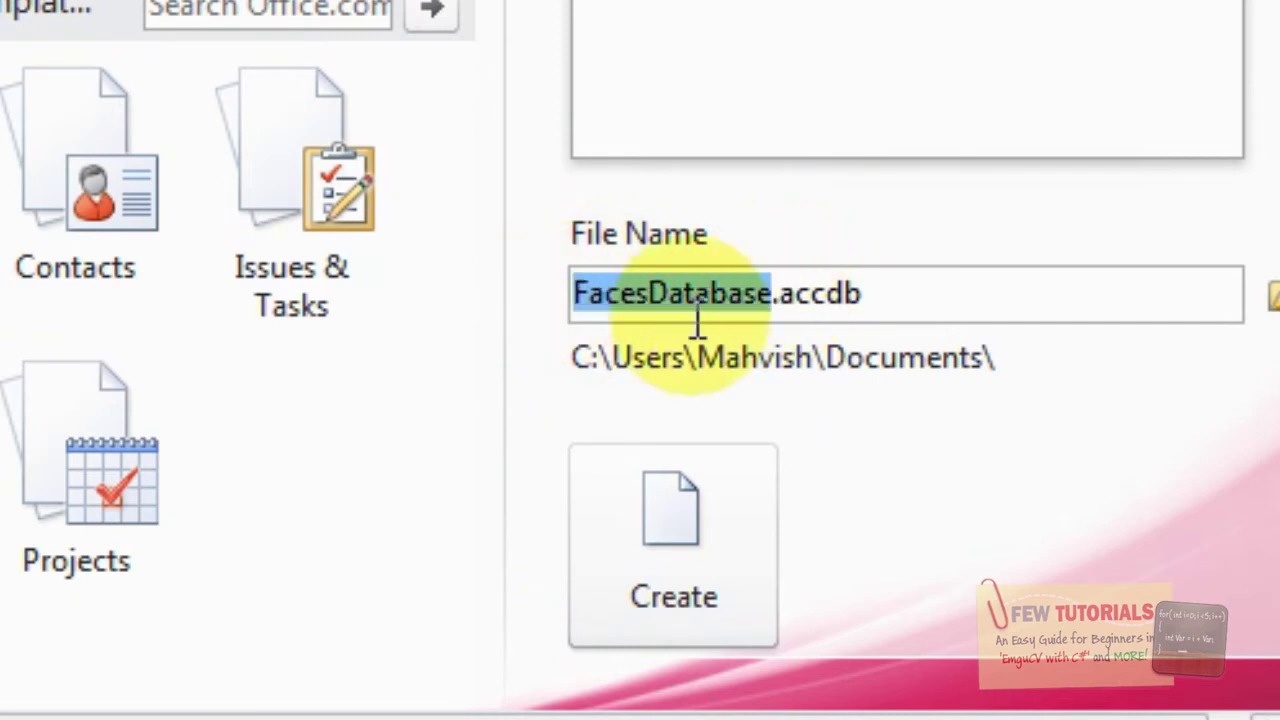
pyautogui.moveTo(777, 291); pyautogui.dragTo(877, 293)
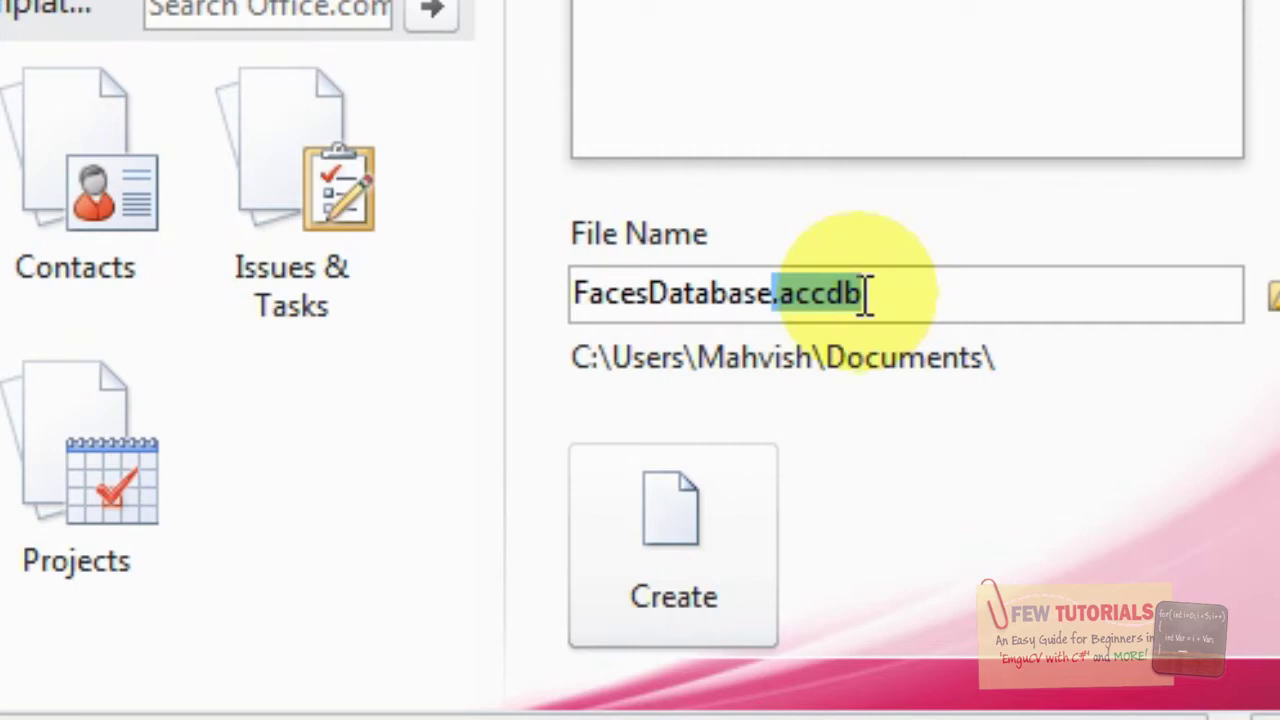
pyautogui.press('BackSpace')
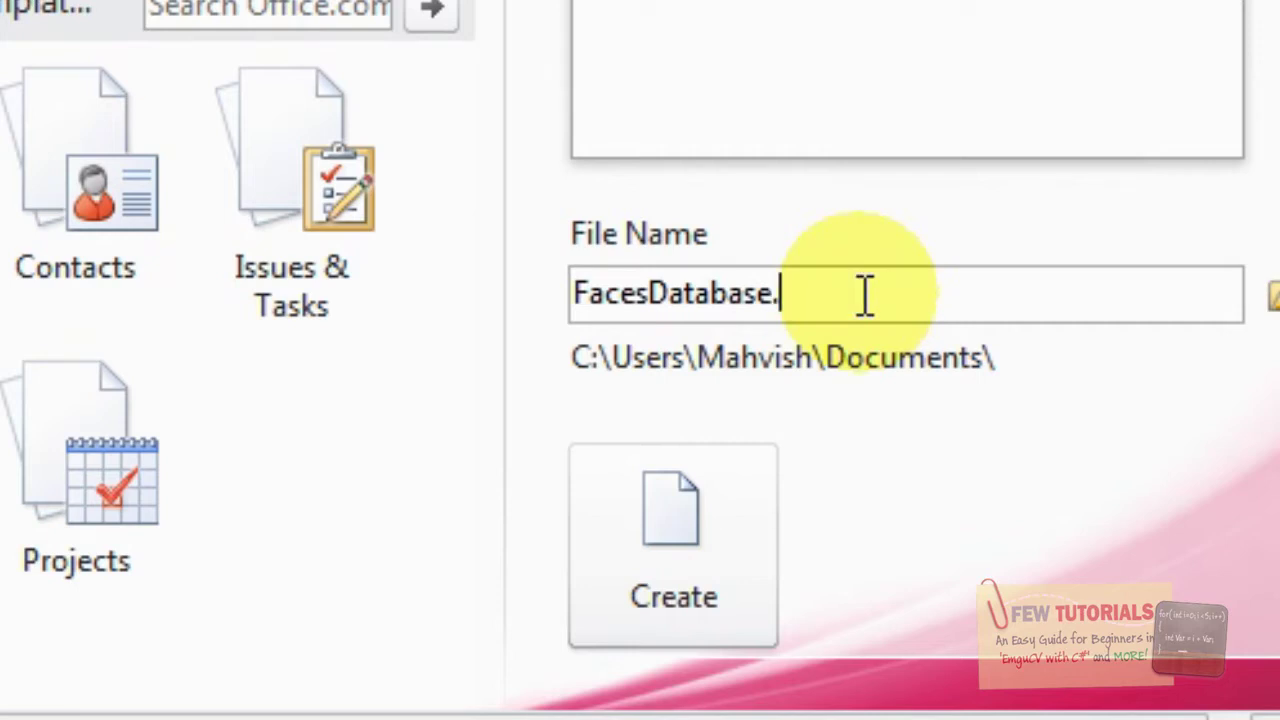
pyautogui.write('mdb')
pyautogui.moveTo(848, 293); pyautogui.dragTo(776, 300)
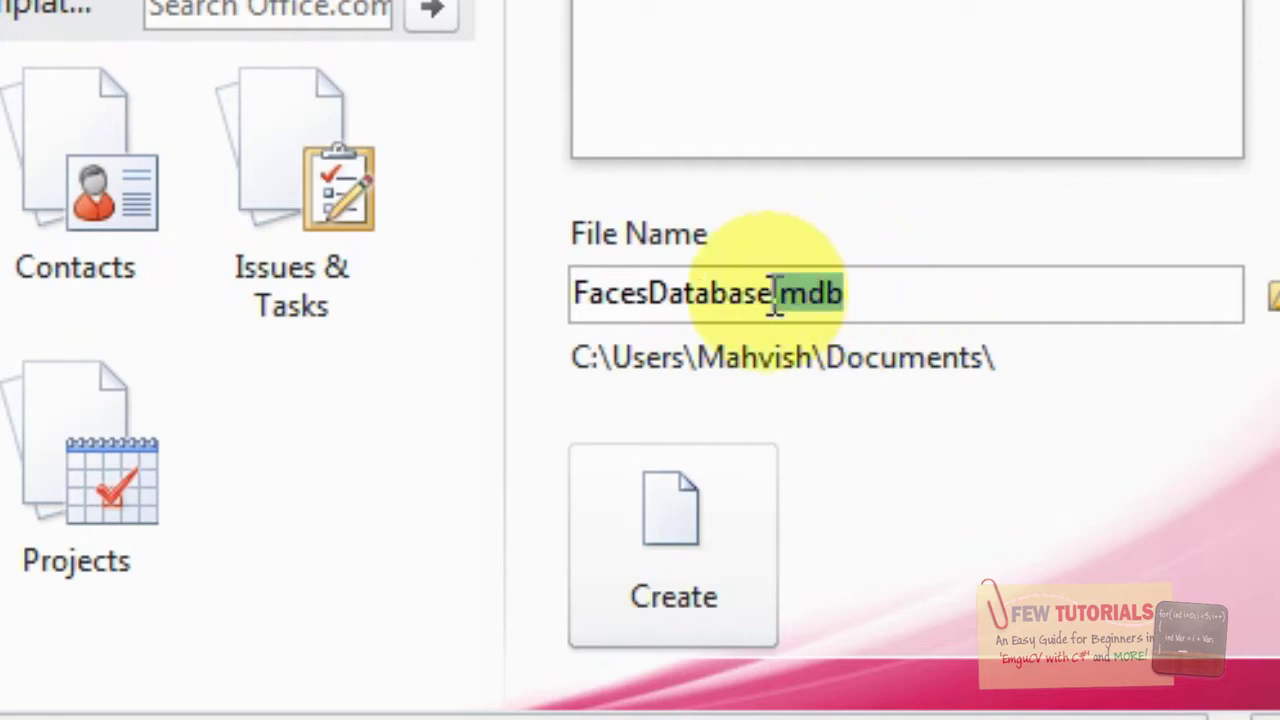
pyautogui.click(845, 293)
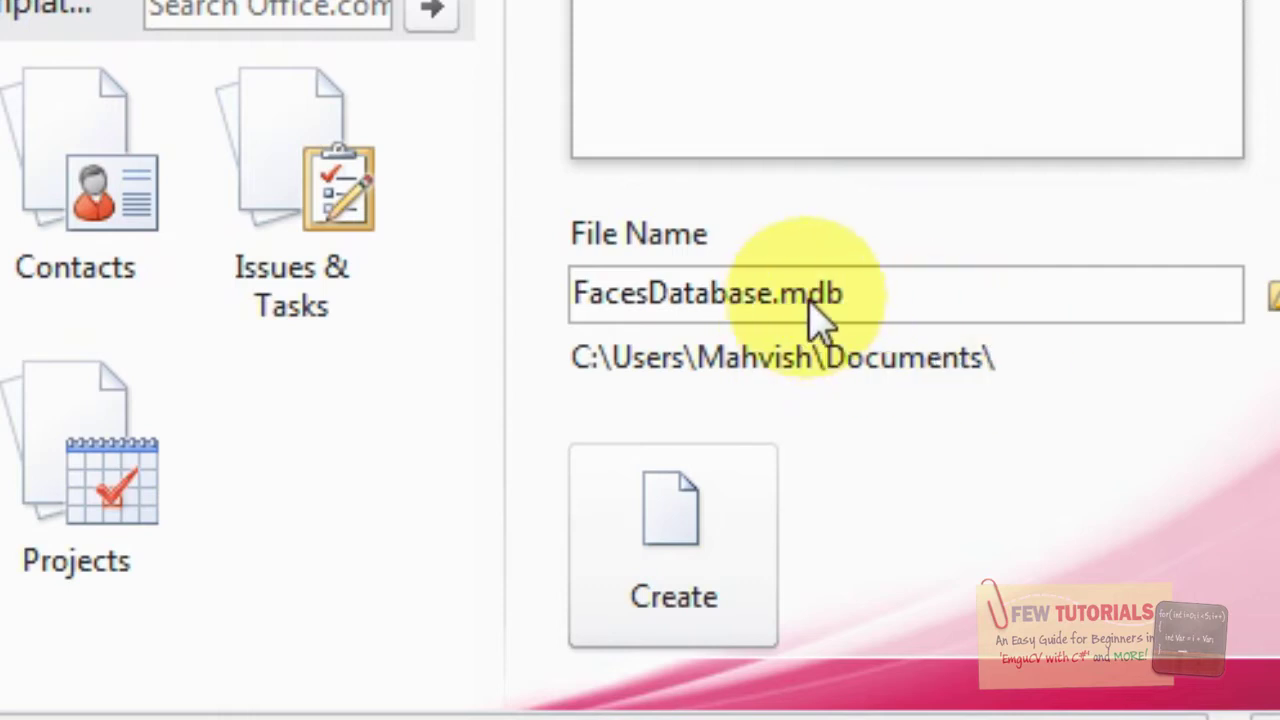
pyautogui.moveTo(573, 293); pyautogui.dragTo(914, 314)
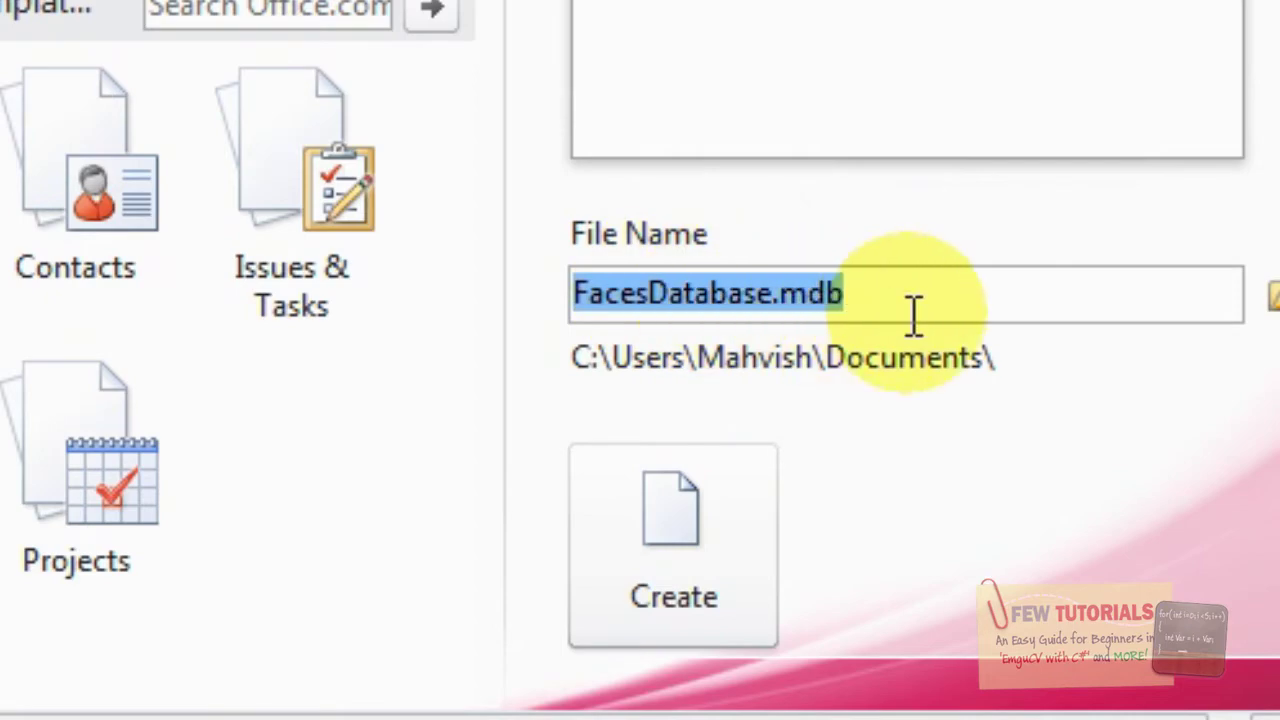
pyautogui.click(703, 568)
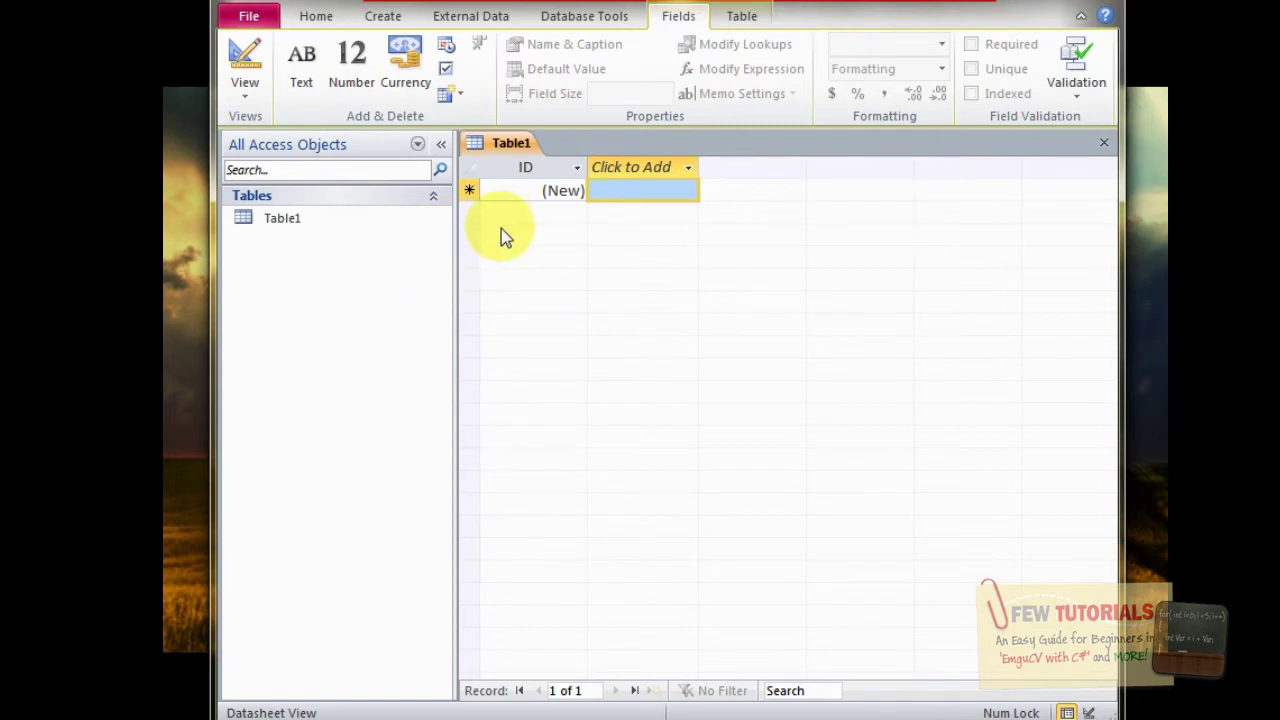
# Step: Examine the Table1 entry, its ID column and the data types offered for adding a new field
pyautogui.click(281, 223)
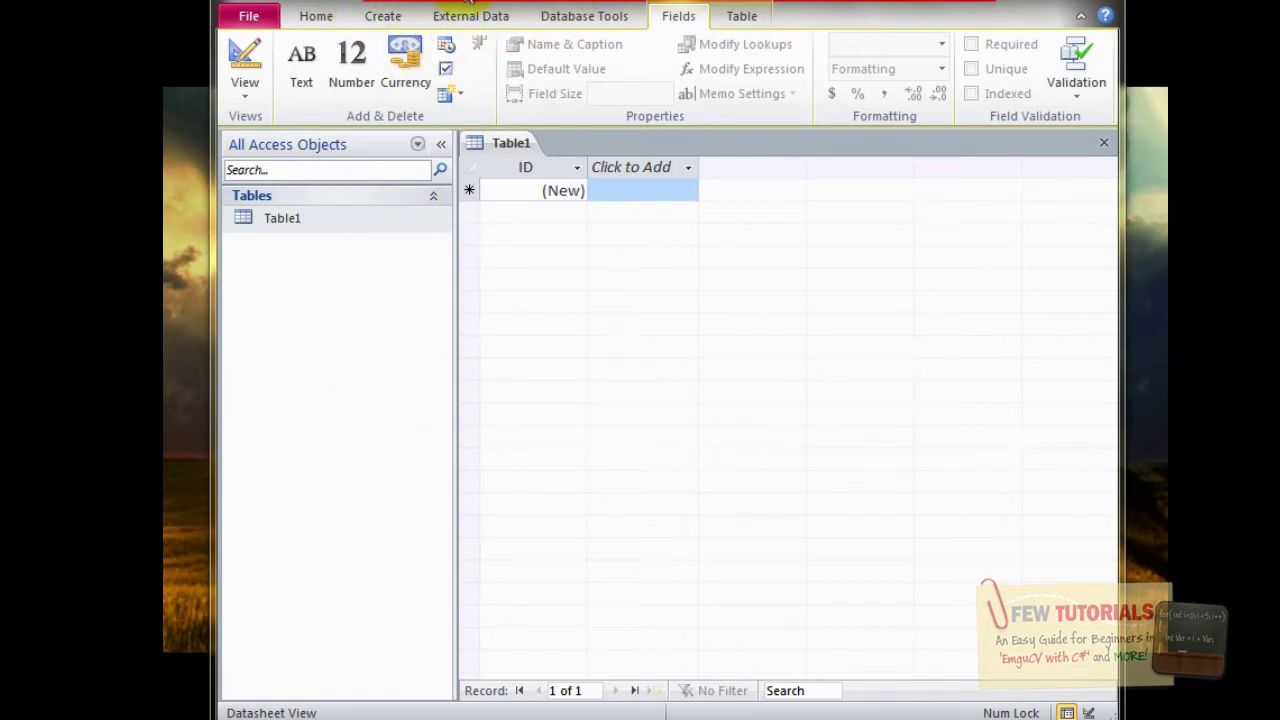
pyautogui.click(304, 224)
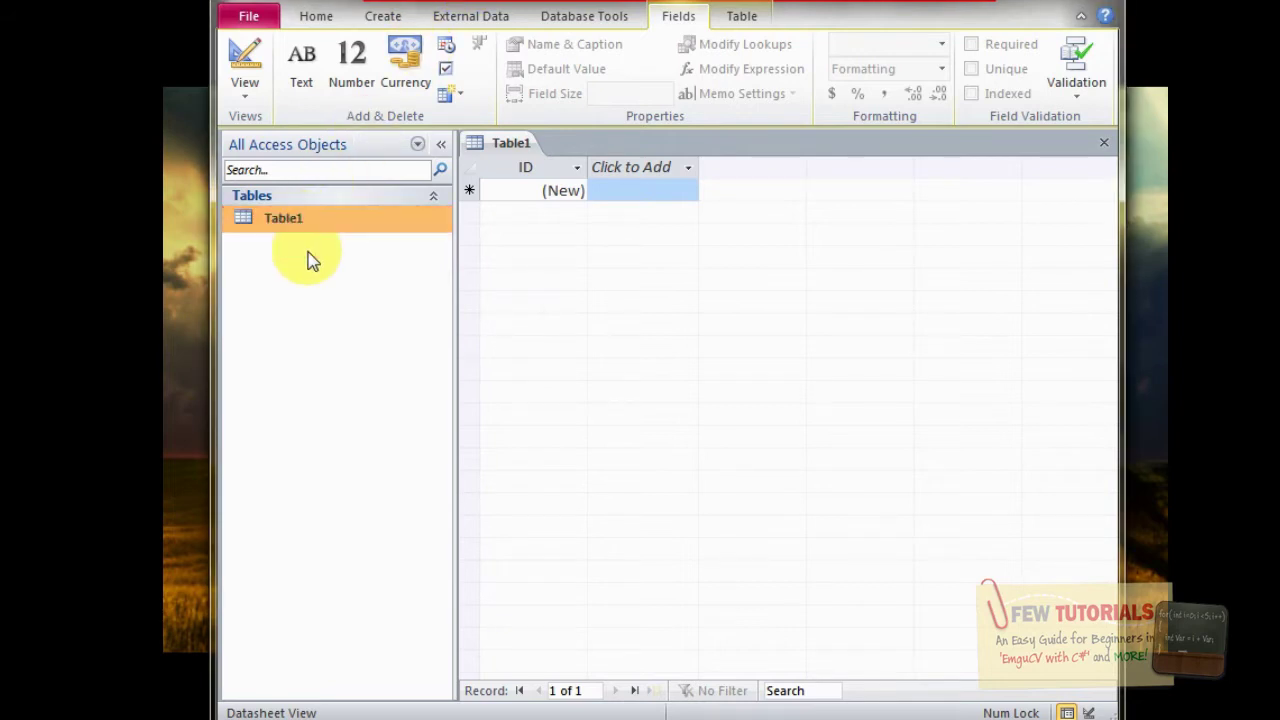
pyautogui.rightClick(320, 260)
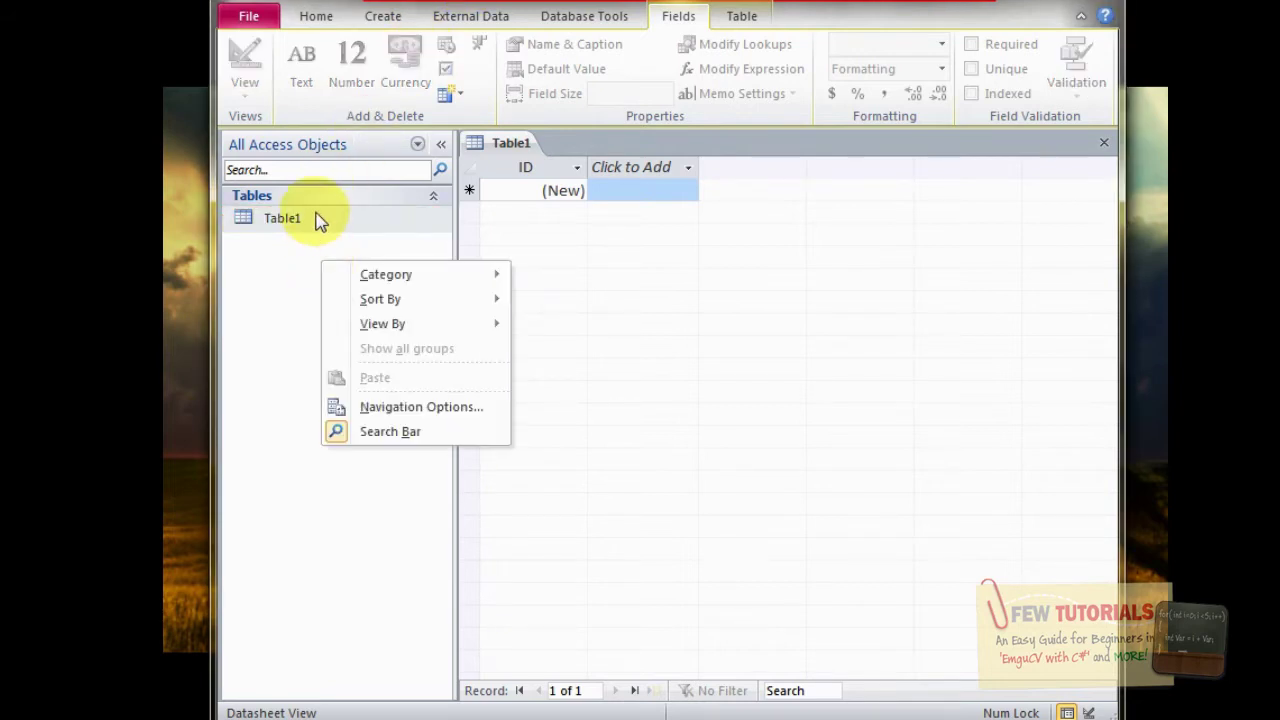
pyautogui.click(311, 217)
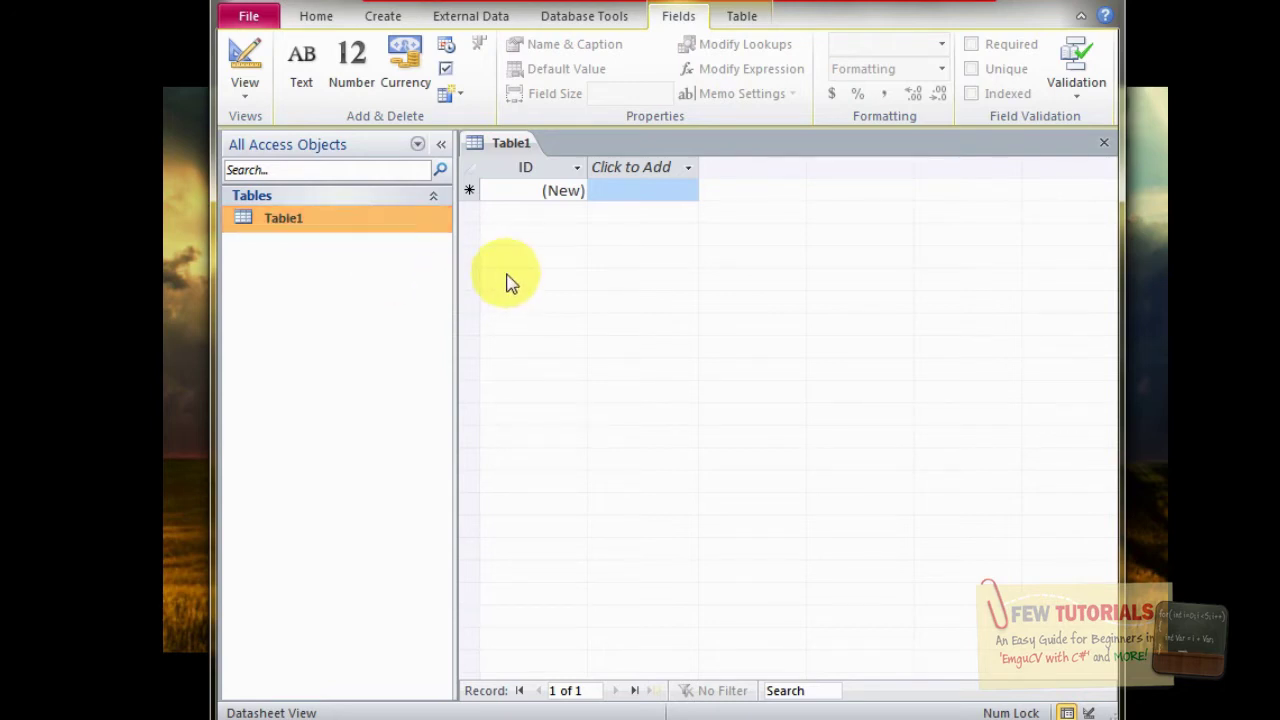
pyautogui.click(523, 172)
pyautogui.click(651, 168)
pyautogui.click(550, 167)
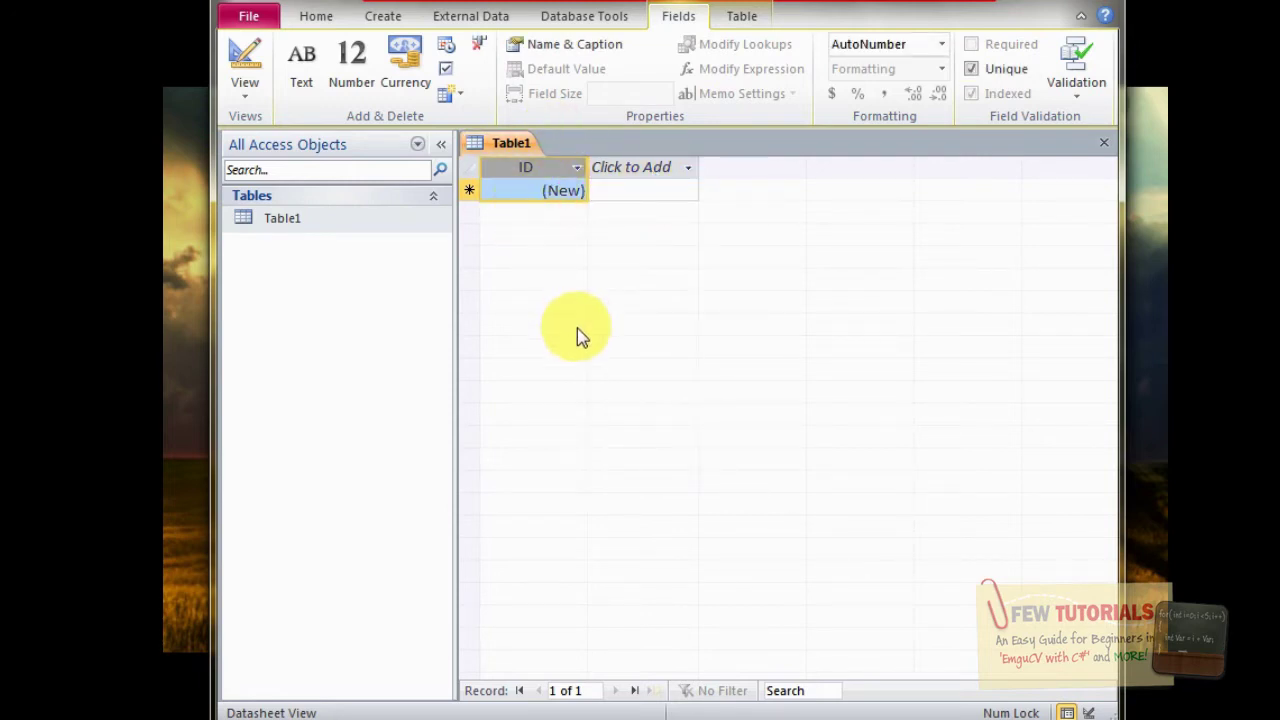
pyautogui.click(676, 170)
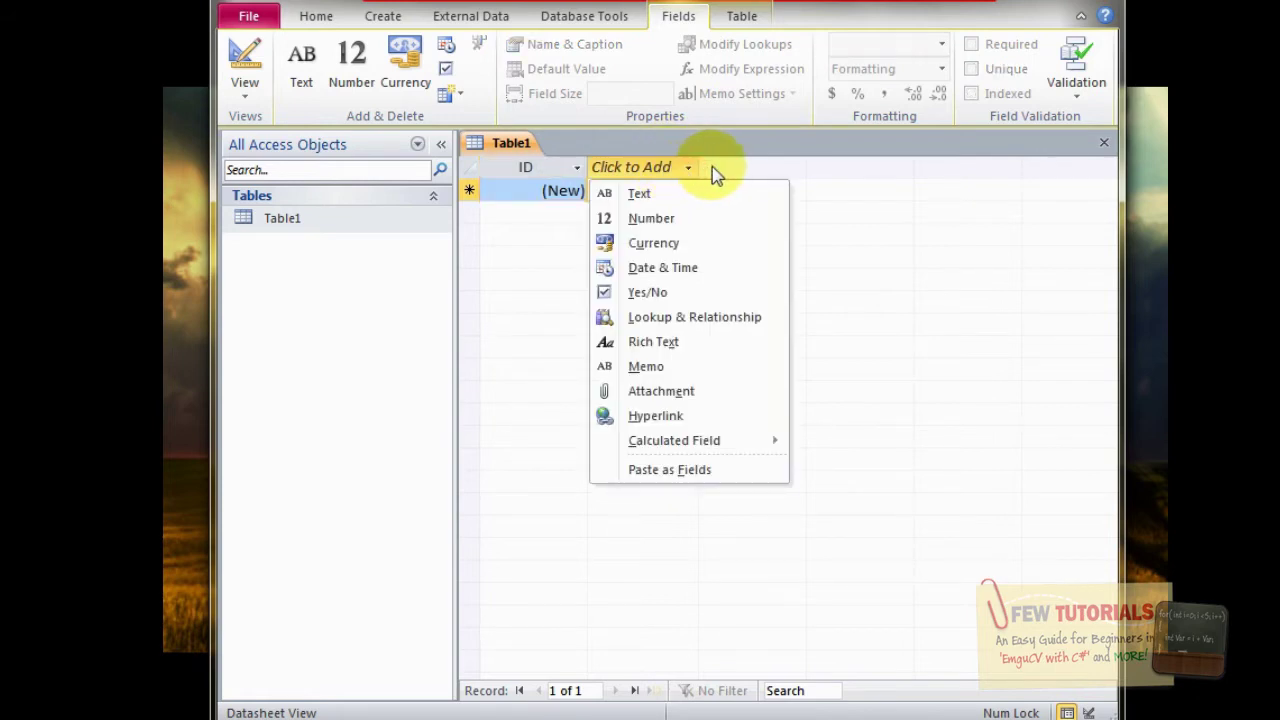
pyautogui.click(737, 177)
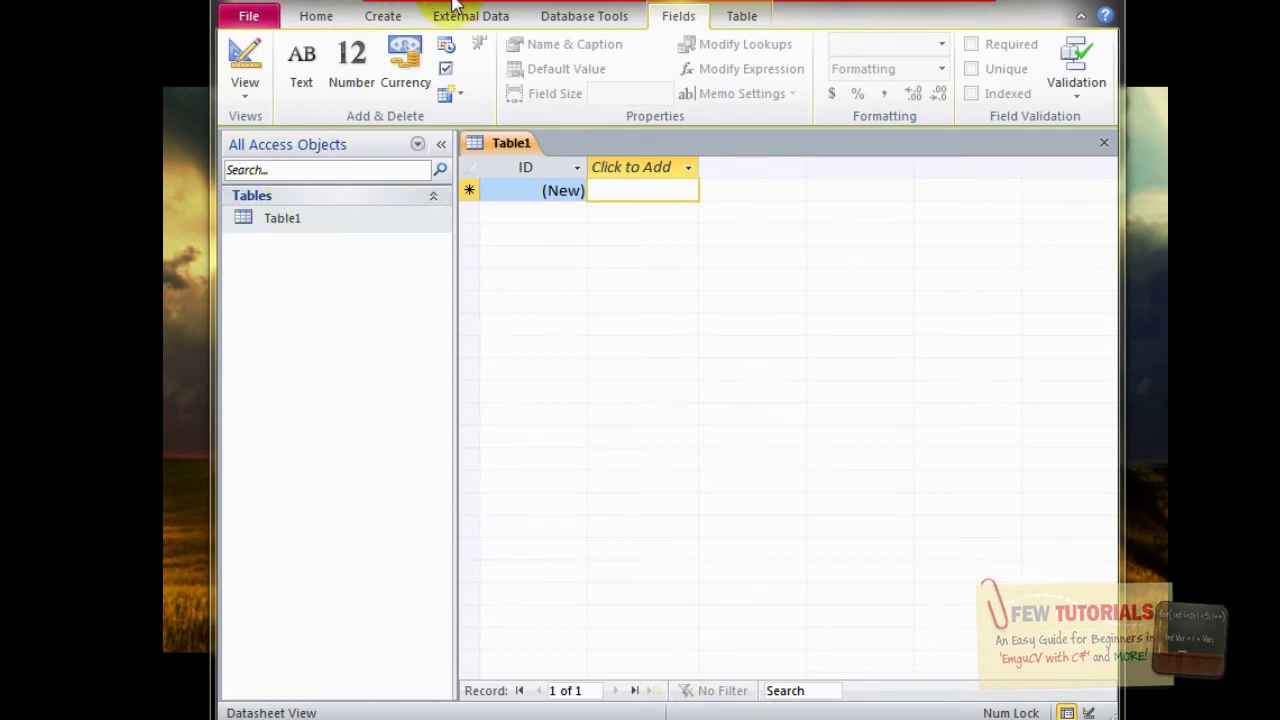
# Step: Try to rename Table1 in the object list, dismiss the message and close the table
pyautogui.click(361, 229)
pyautogui.rightClick(296, 232)
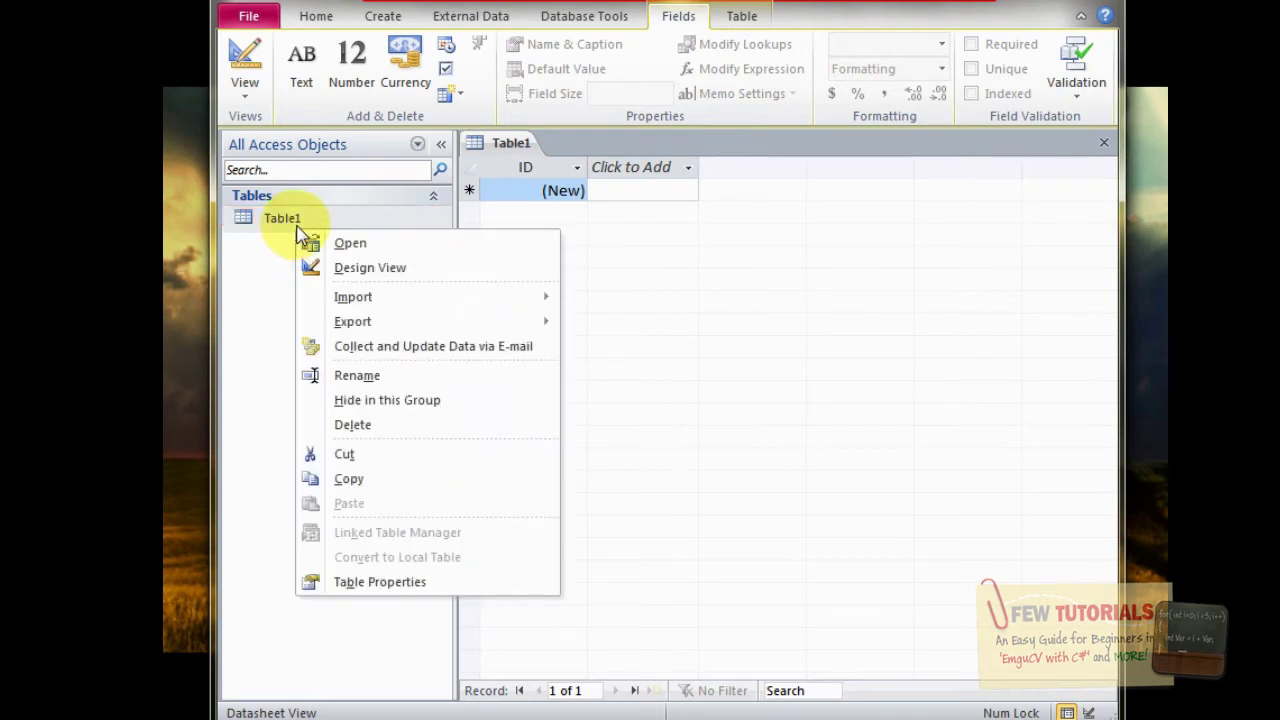
pyautogui.click(382, 374)
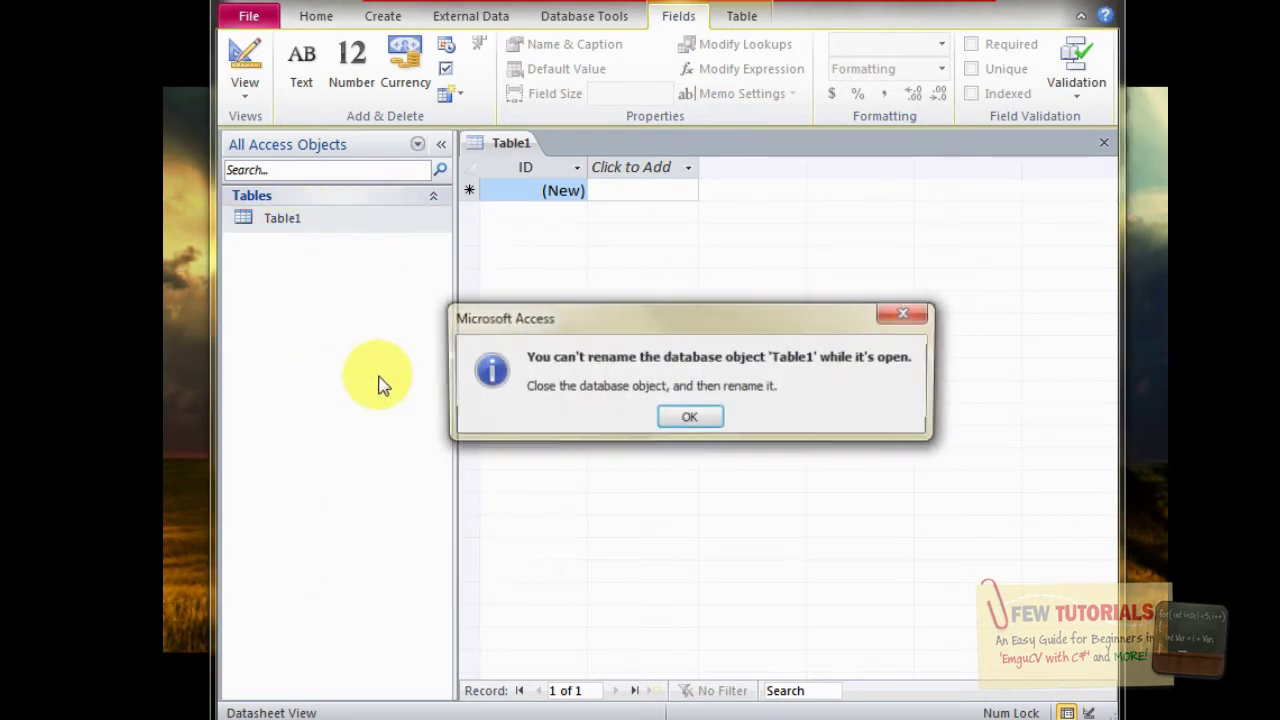
pyautogui.click(687, 418)
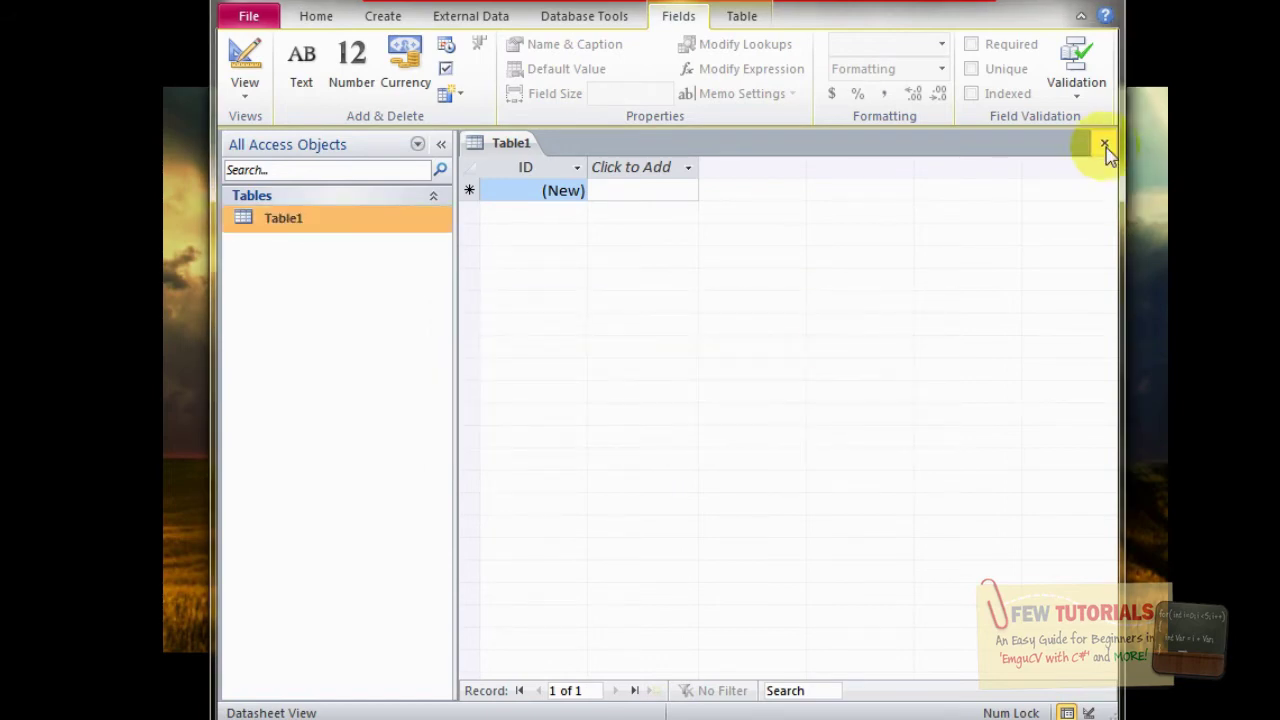
pyautogui.click(1104, 142)
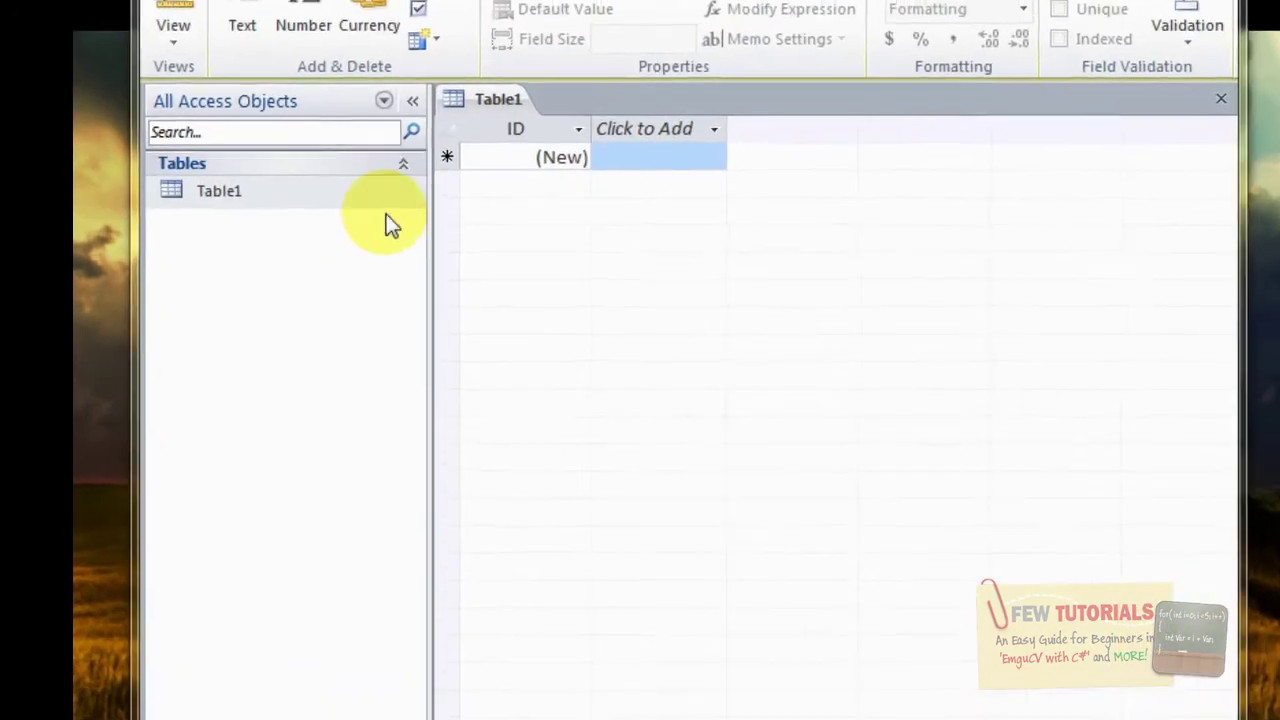
# Step: Switch Table1 to Design View, saving the table under the name TrainingSet1
pyautogui.rightClick(341, 138)
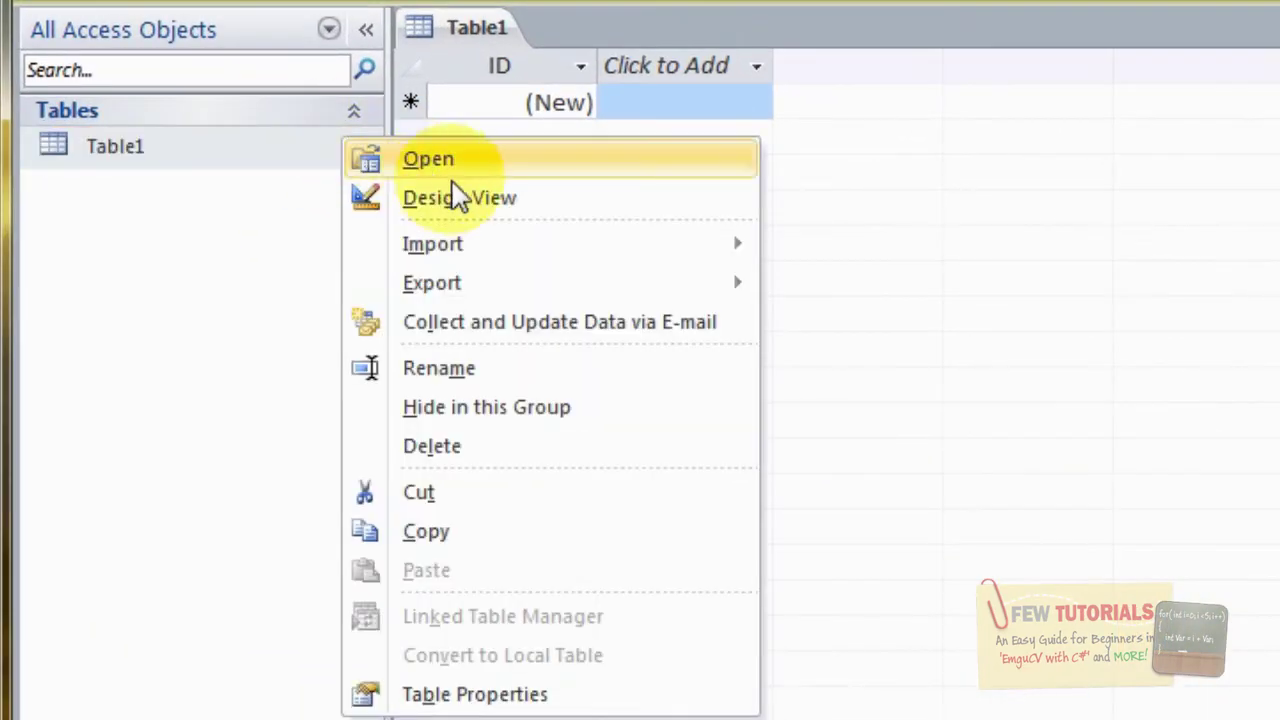
pyautogui.click(505, 208)
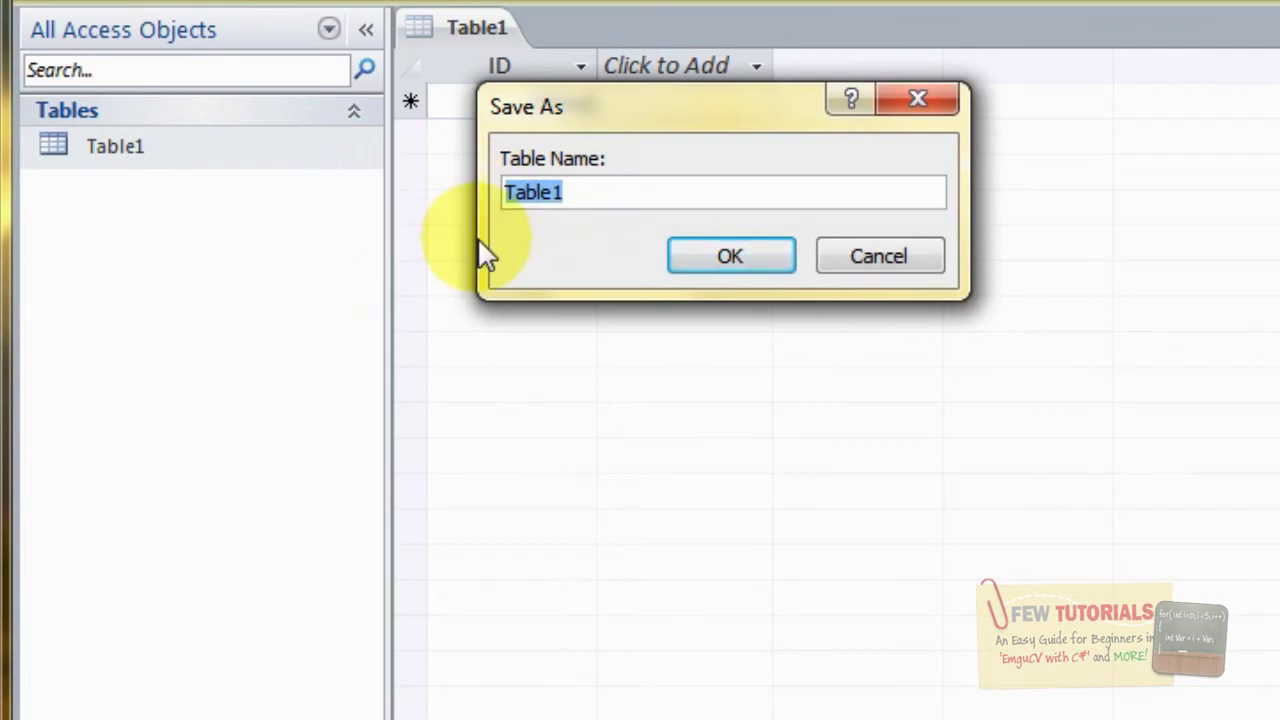
pyautogui.write('Training')
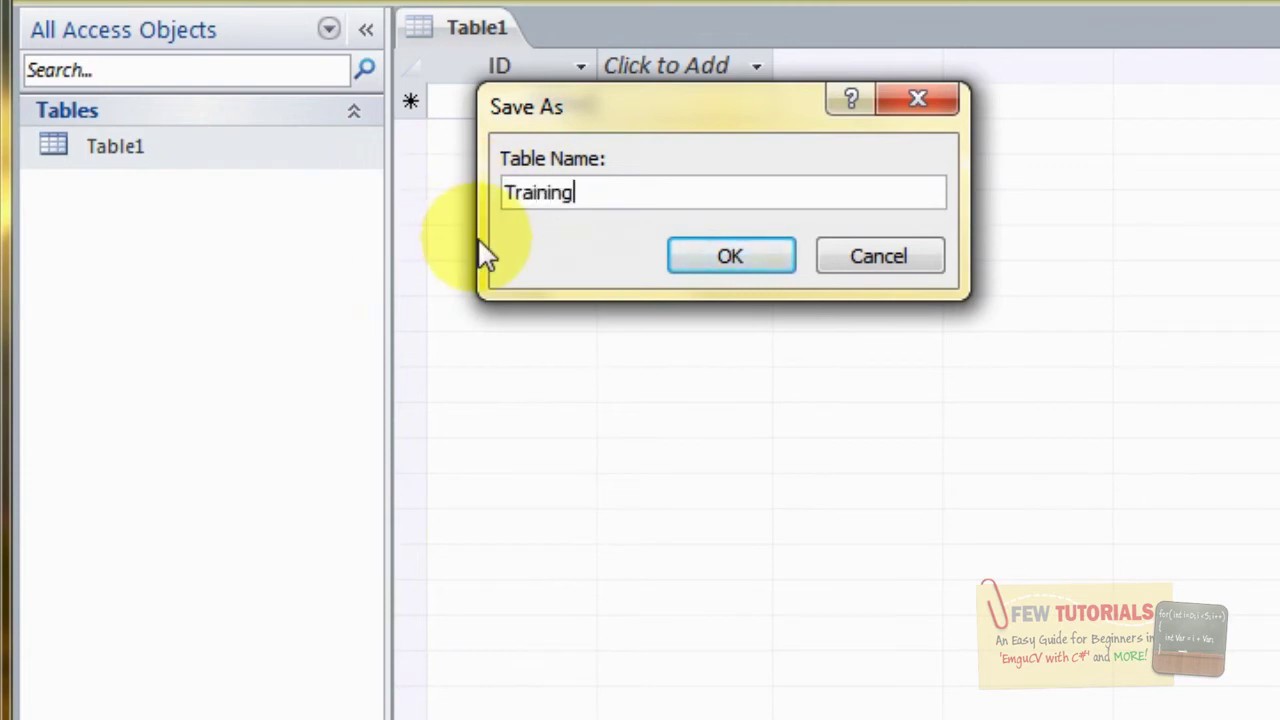
pyautogui.write('Set1')
pyautogui.click(735, 250)
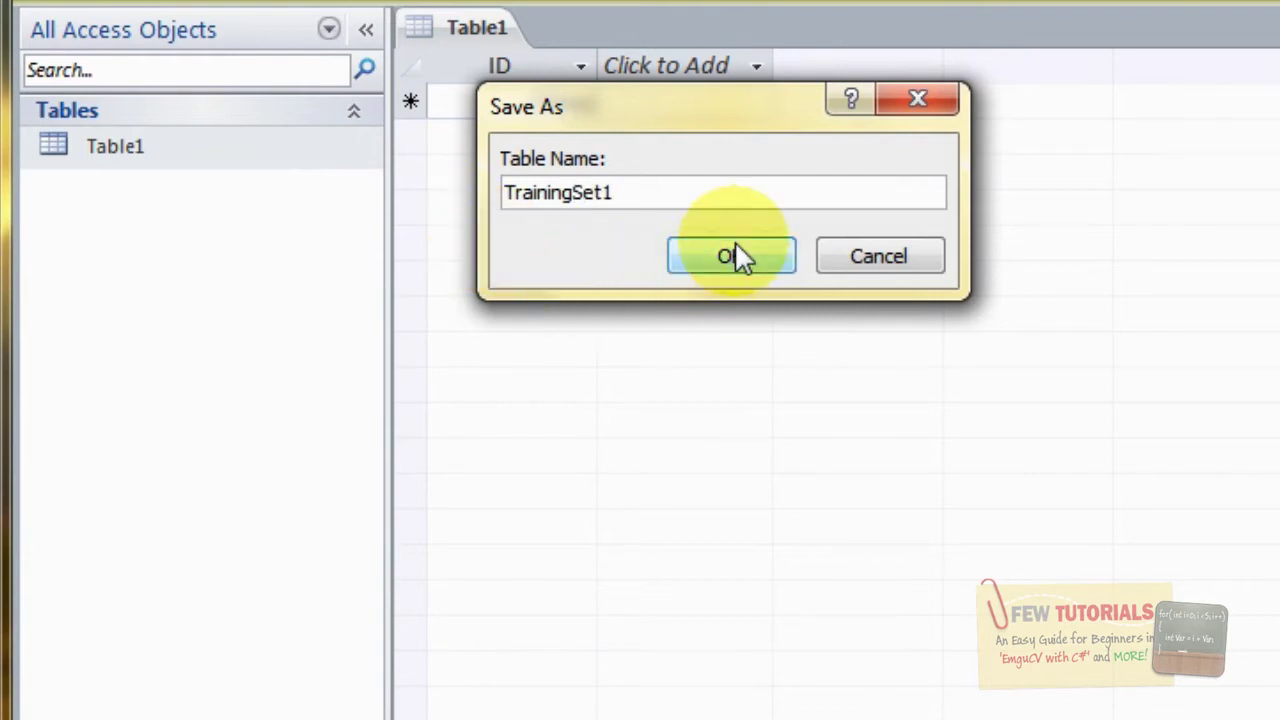
pyautogui.click(170, 150)
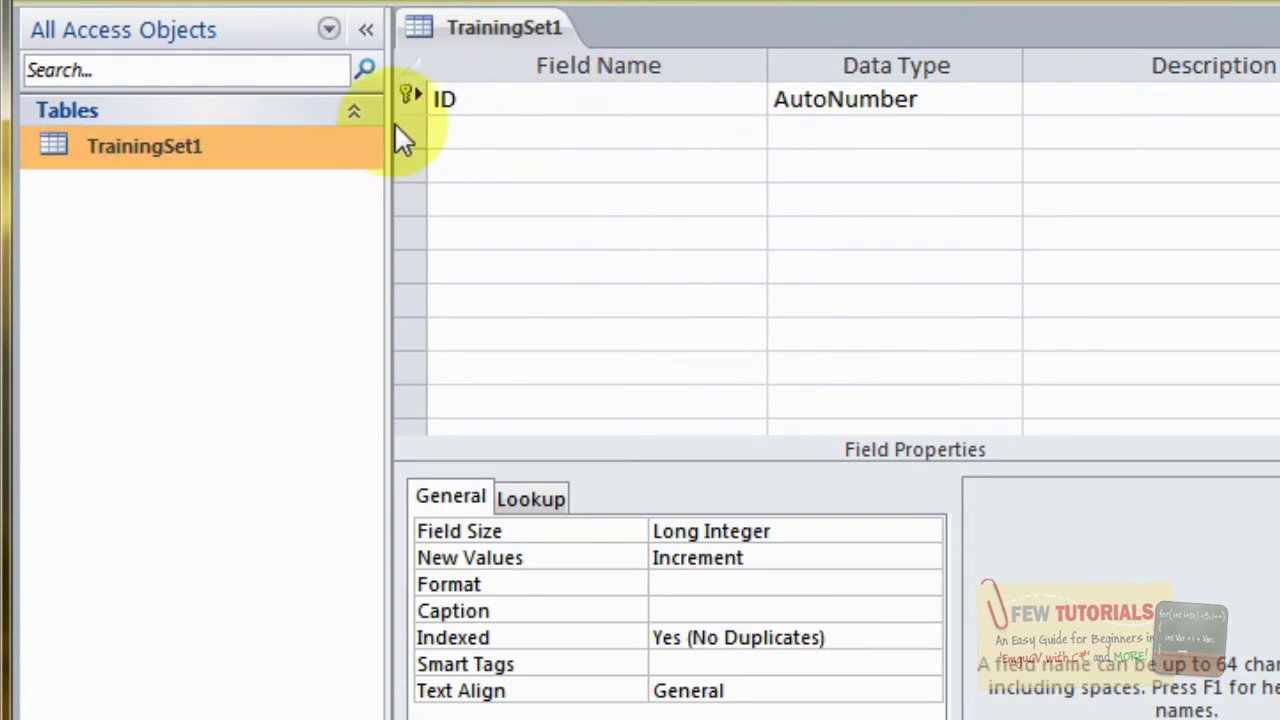
# Step: Rename the primary key field ID of TrainingSet1 to FaceID
pyautogui.moveTo(403, 101)
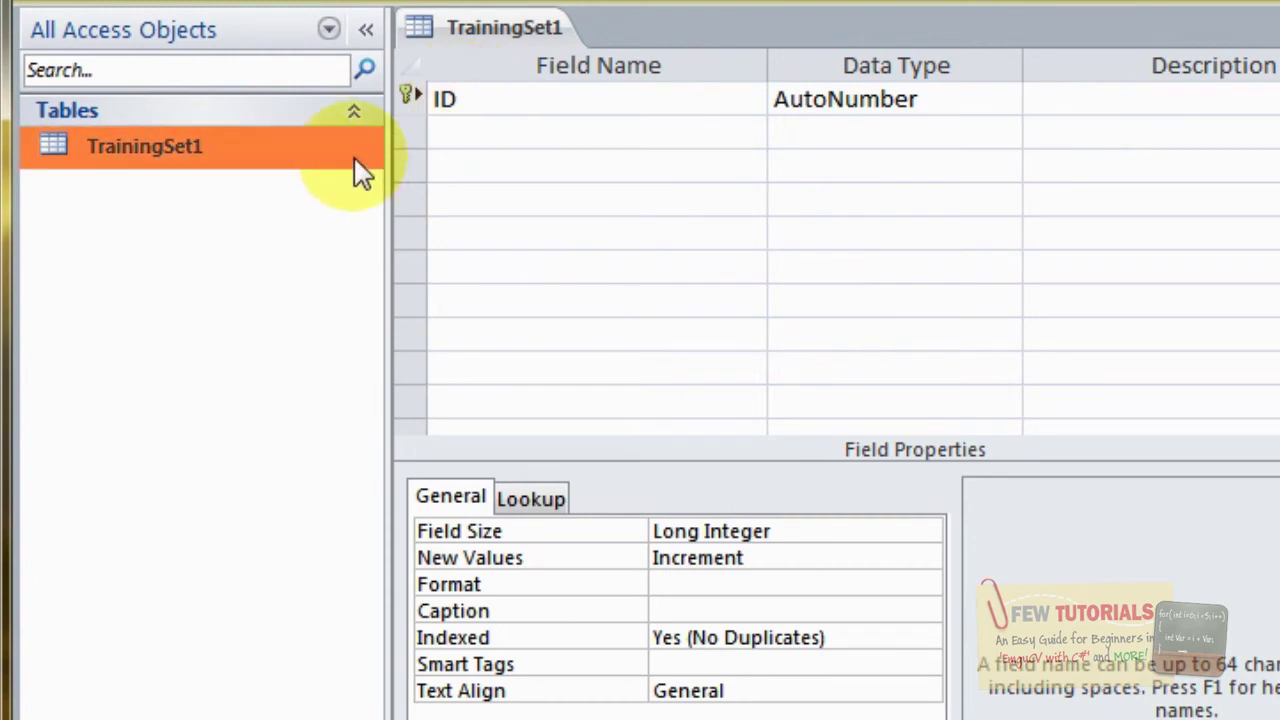
pyautogui.click(438, 105)
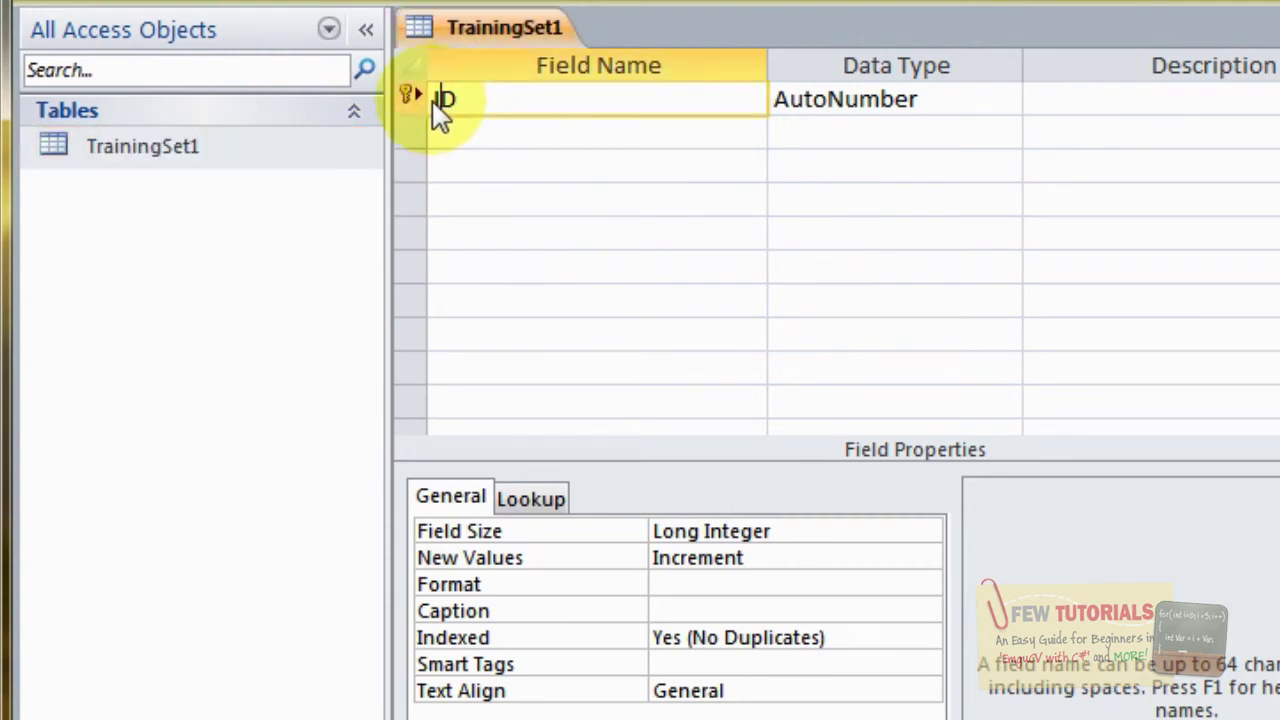
pyautogui.write('Face')
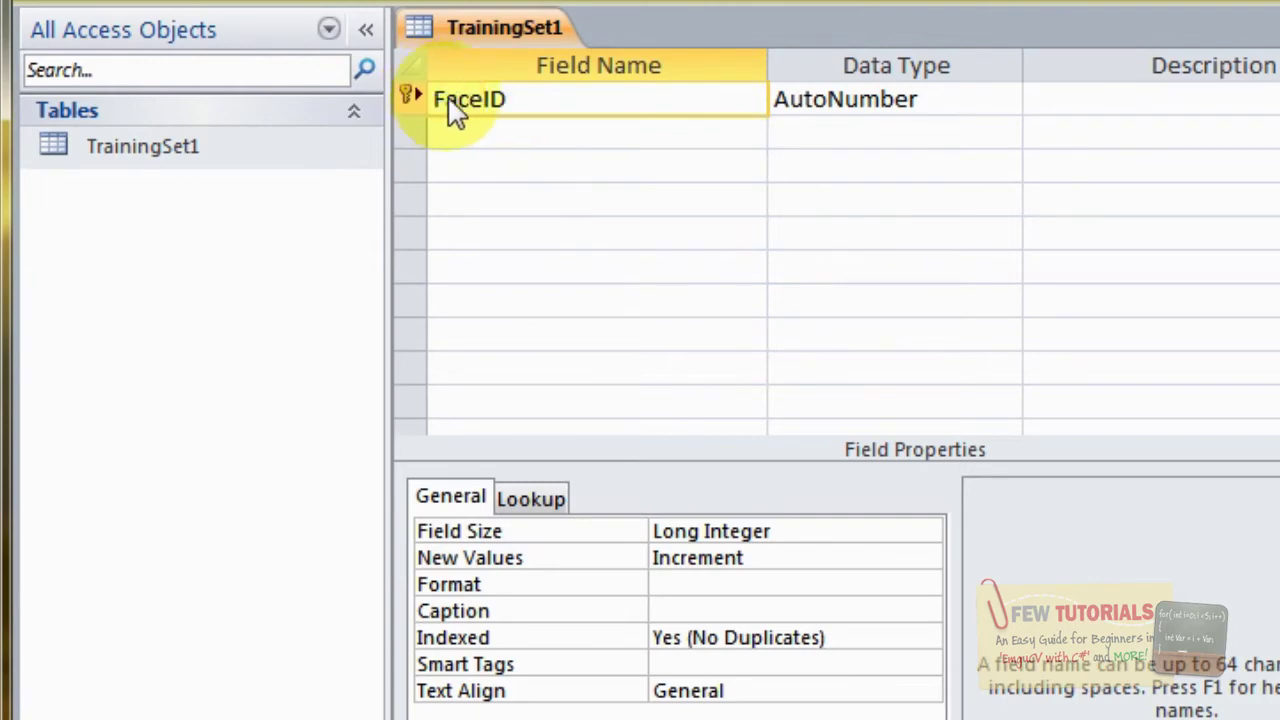
pyautogui.moveTo(543, 96); pyautogui.dragTo(420, 103)
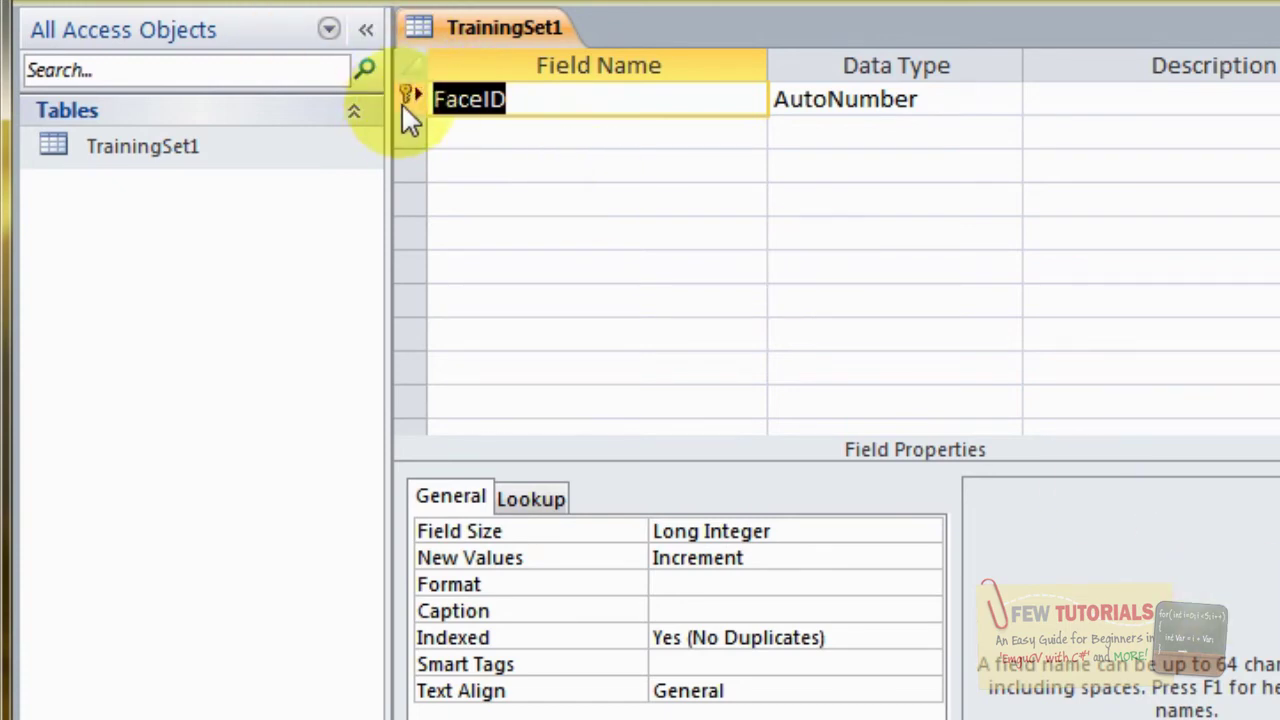
pyautogui.click(75, 285)
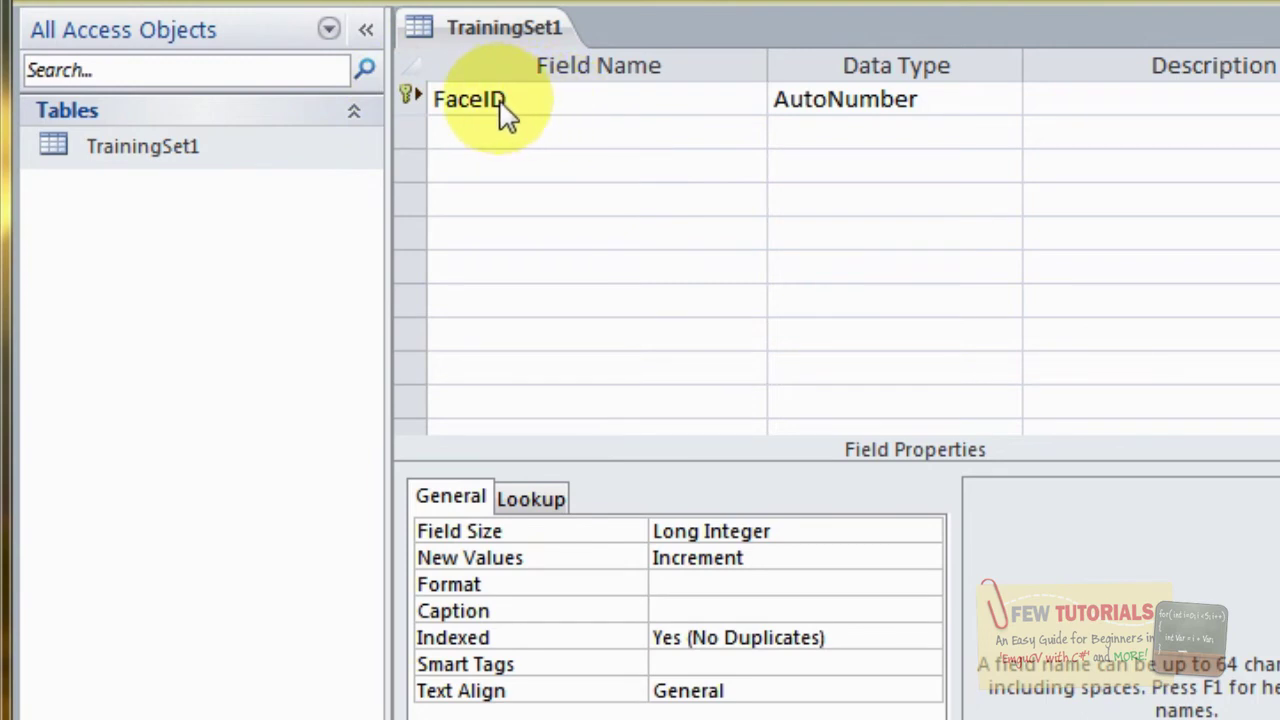
# Step: Set the data type of the FaceID field to Text
pyautogui.click(808, 102)
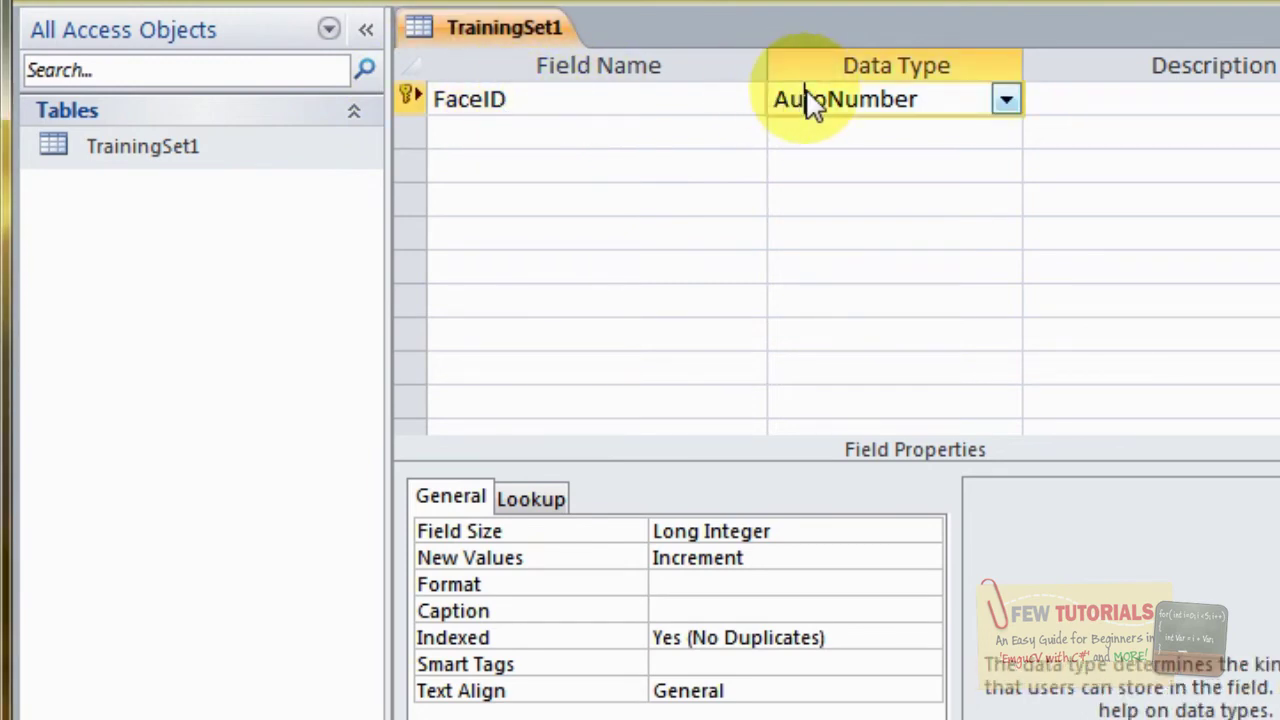
pyautogui.click(1006, 100)
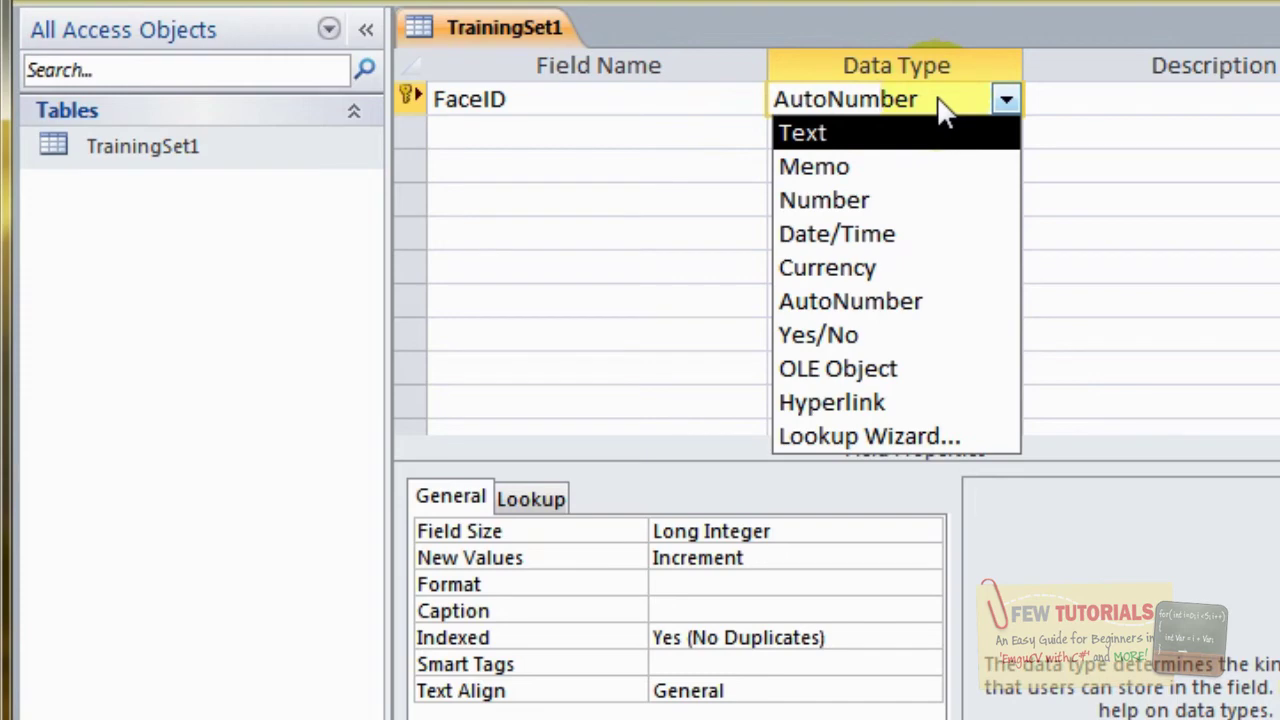
pyautogui.press('End')
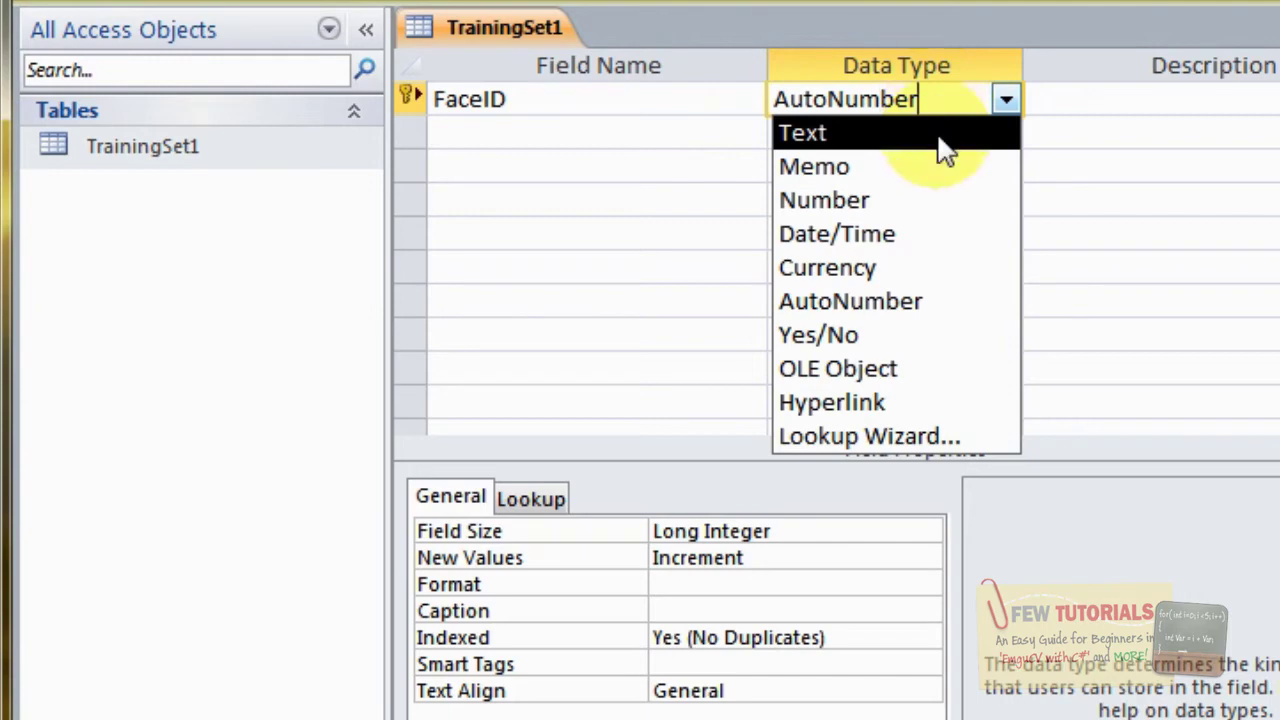
pyautogui.click(927, 142)
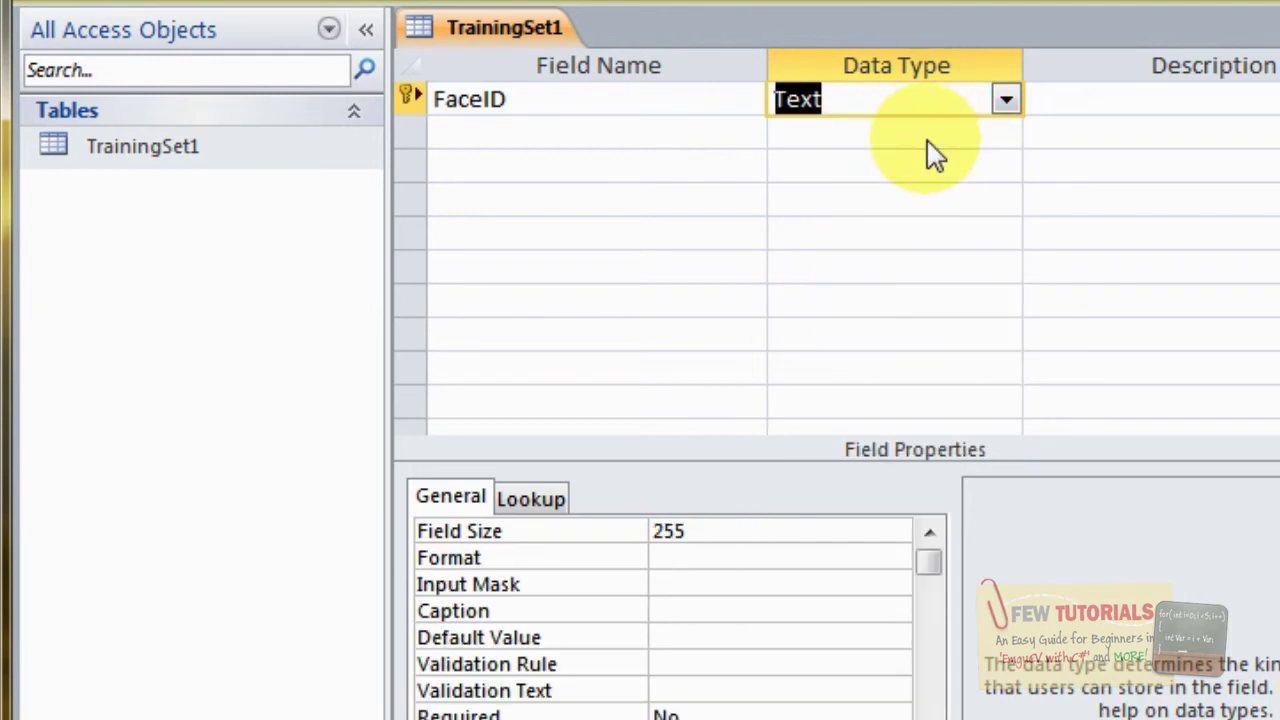
pyautogui.click(937, 109)
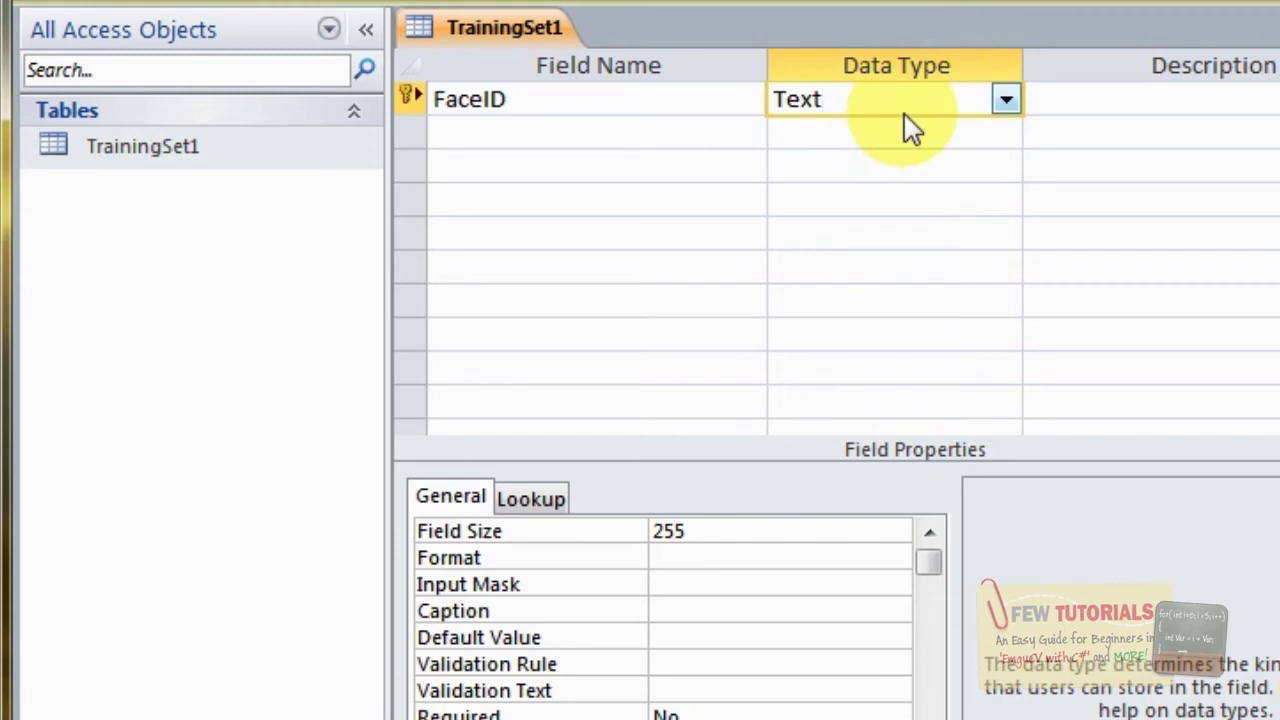
pyautogui.click(766, 96)
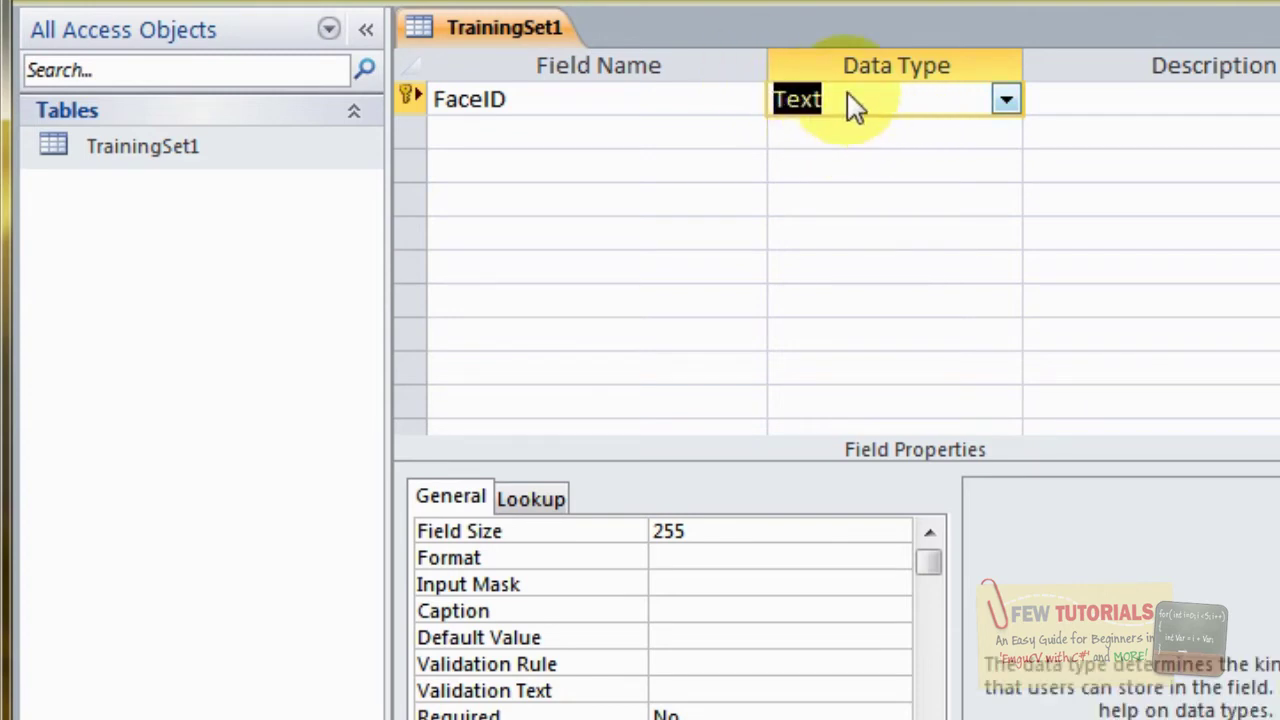
pyautogui.click(872, 120)
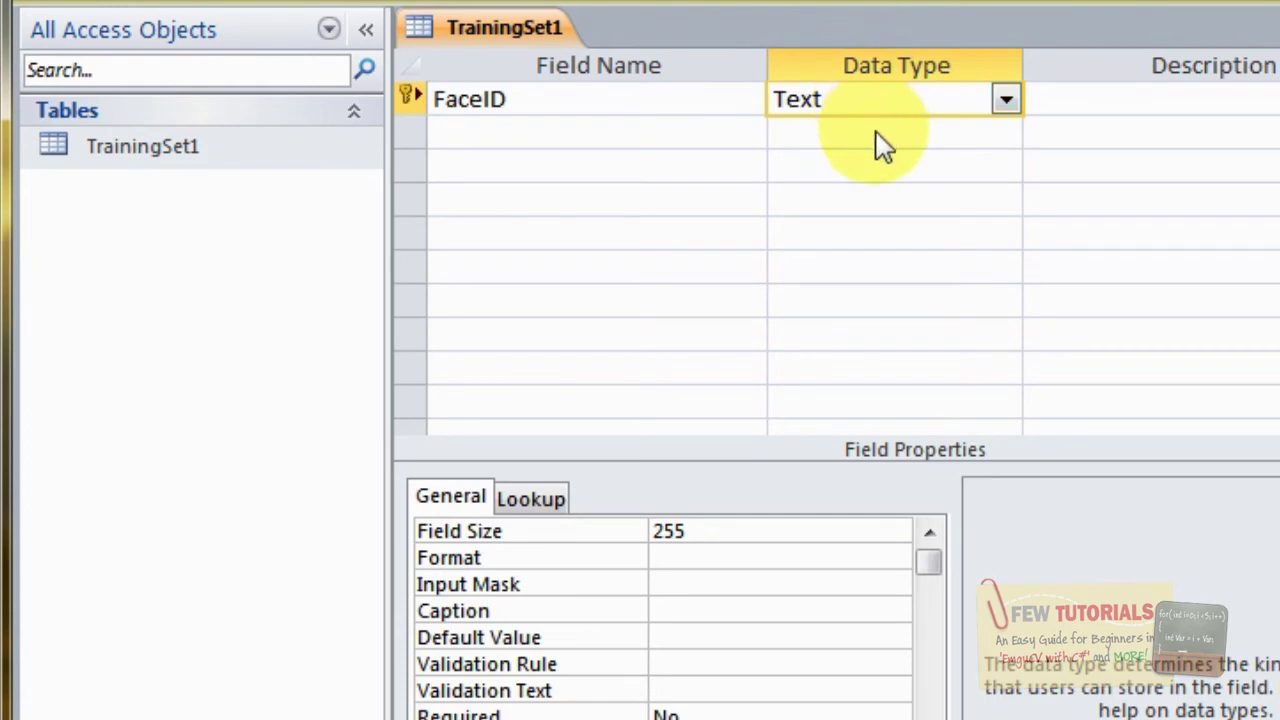
pyautogui.moveTo(830, 100); pyautogui.dragTo(751, 100)
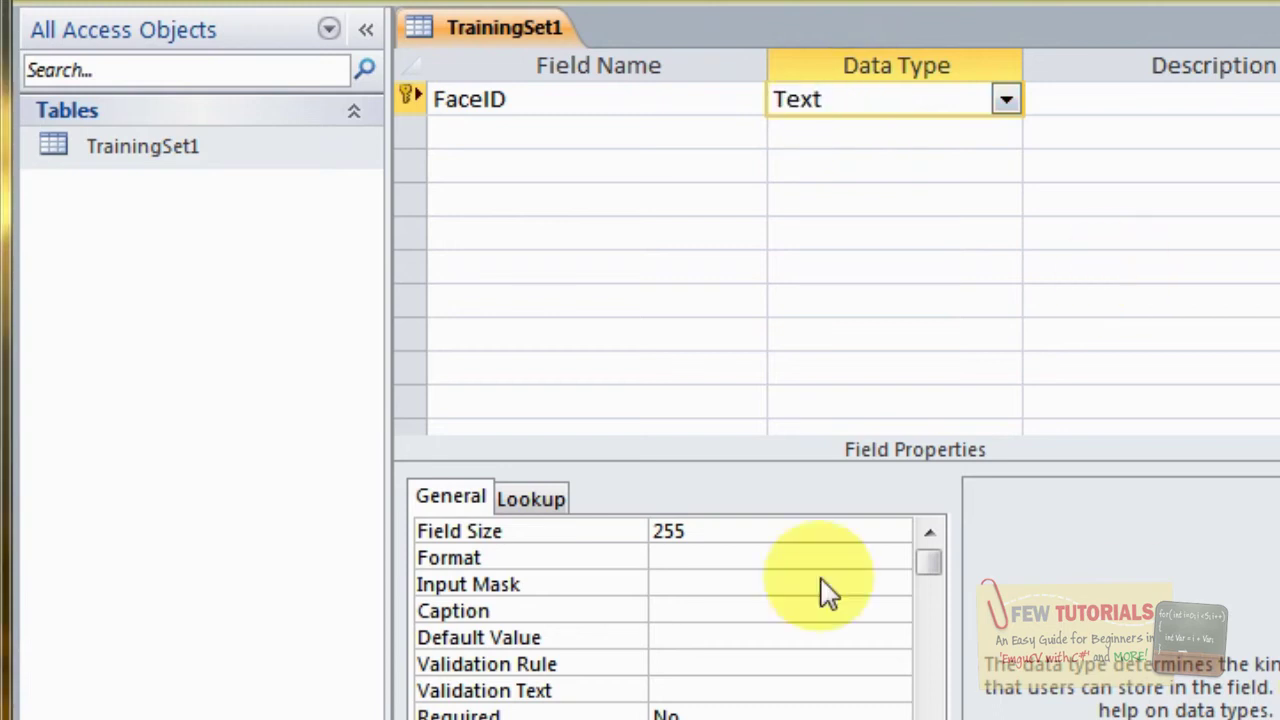
# Step: Add a second field named FaceName with the data type Text to the TrainingSet1 table
pyautogui.click(517, 135)
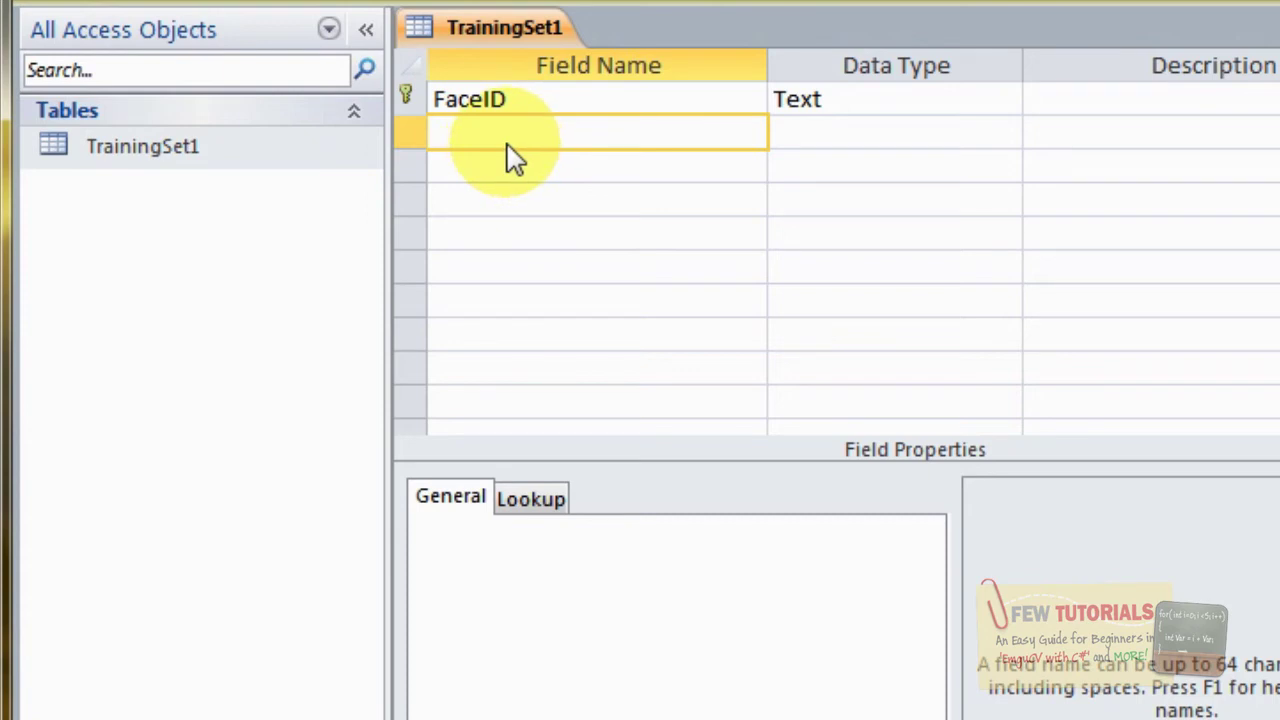
pyautogui.write('FaceName')
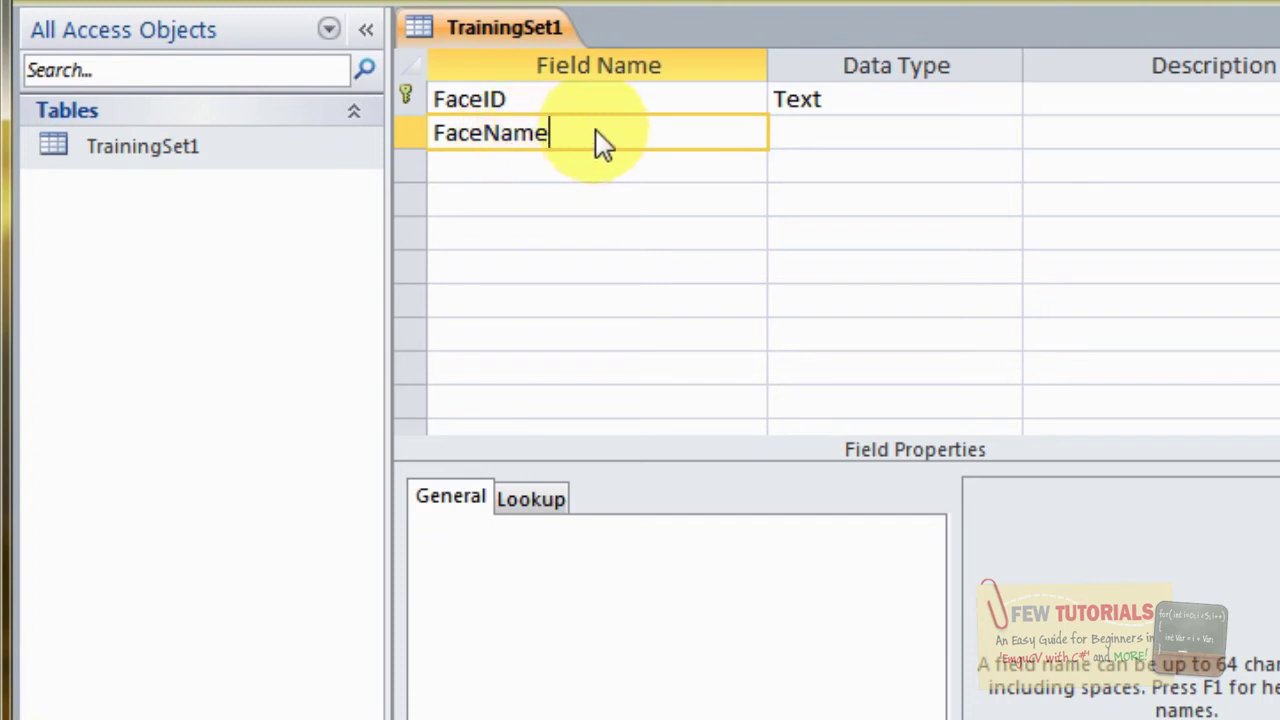
pyautogui.click(797, 148)
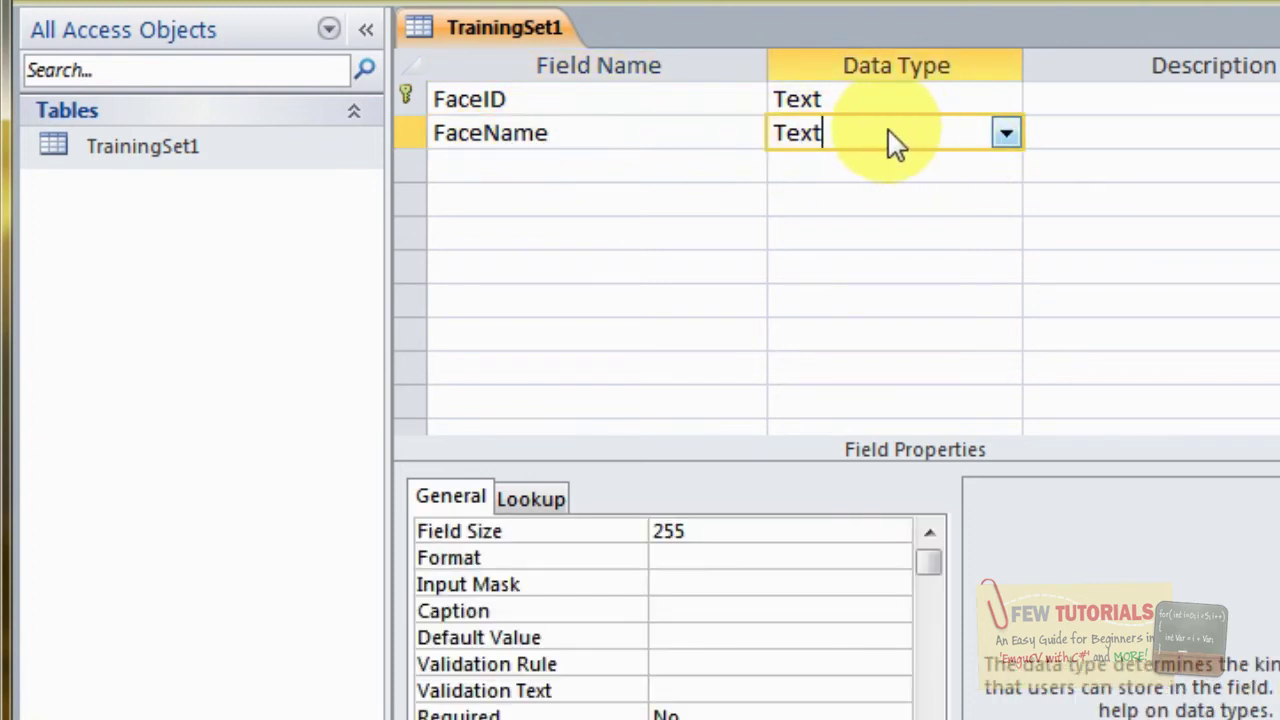
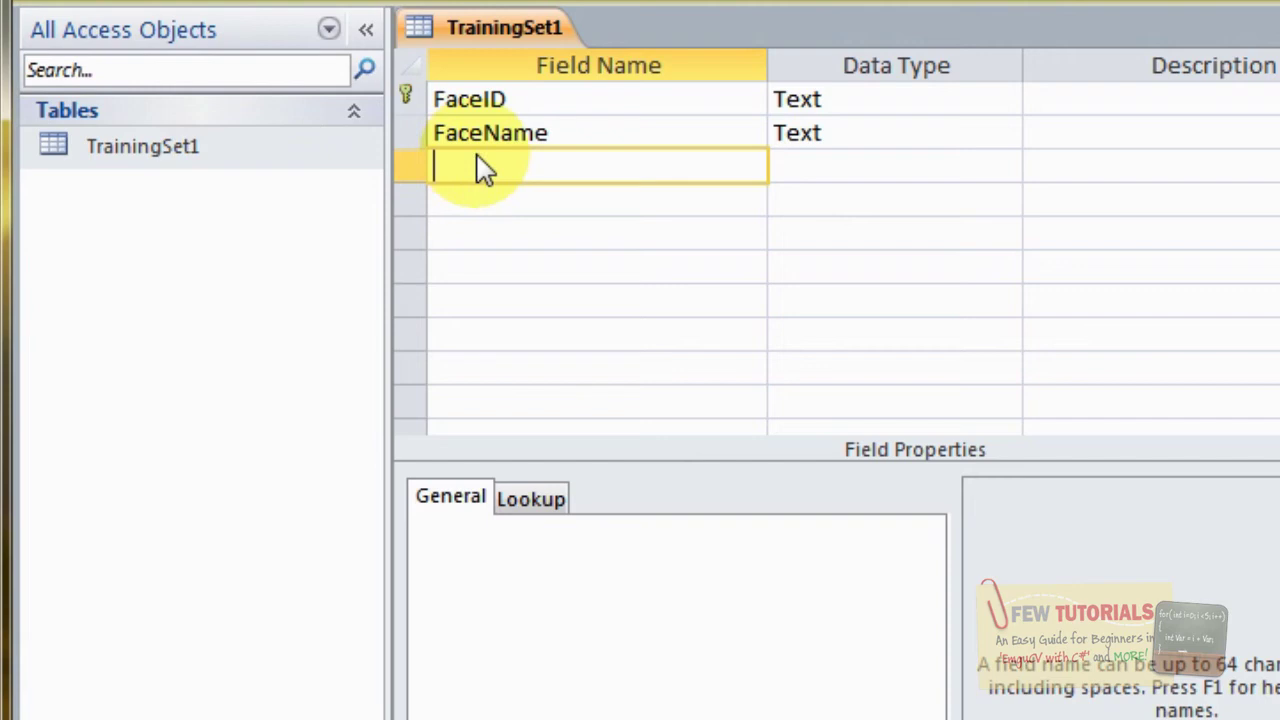
# Step: Add a third field named FaceImage and set its data type to OLE Object
pyautogui.write('Face')
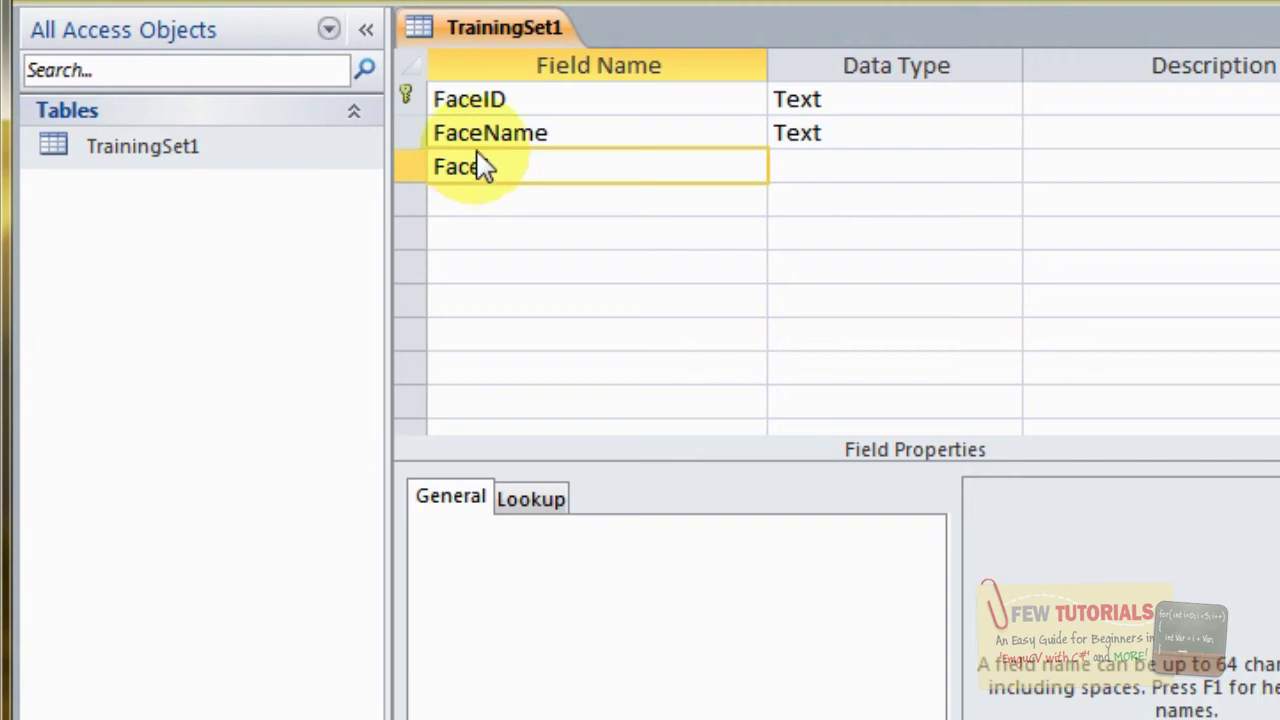
pyautogui.write('Image')
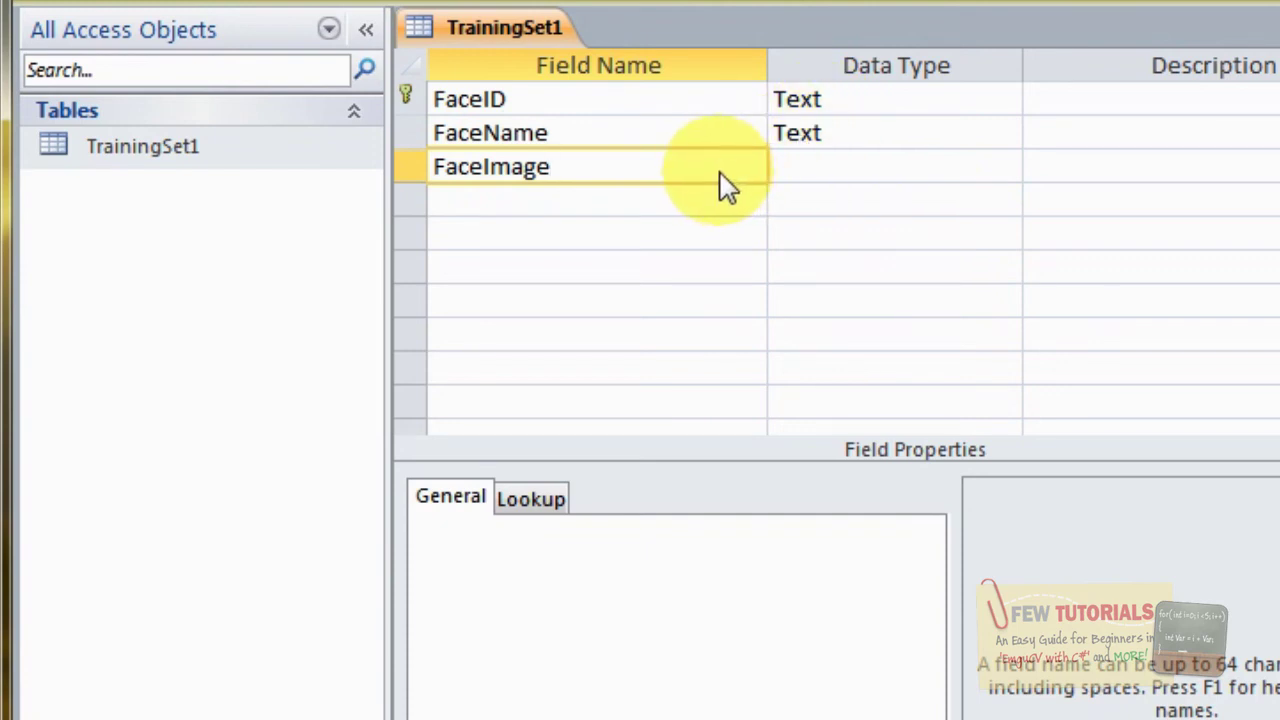
pyautogui.click(829, 165)
pyautogui.click(1008, 170)
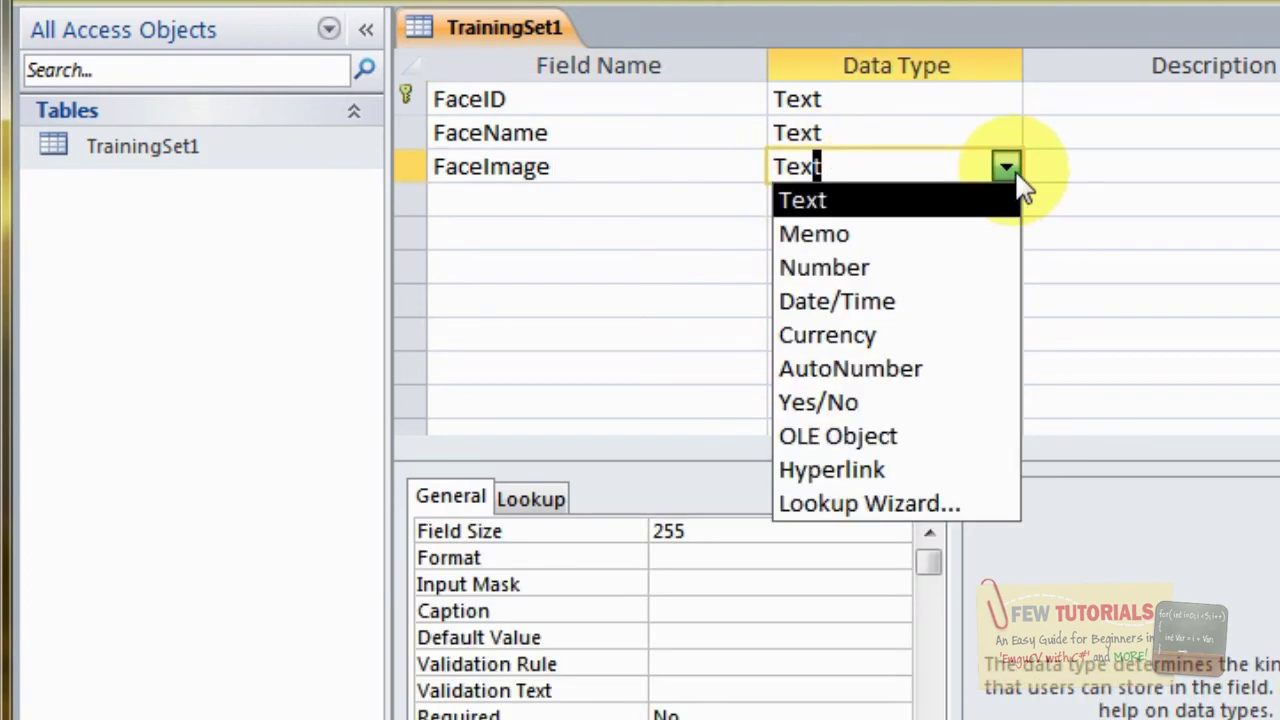
pyautogui.click(905, 440)
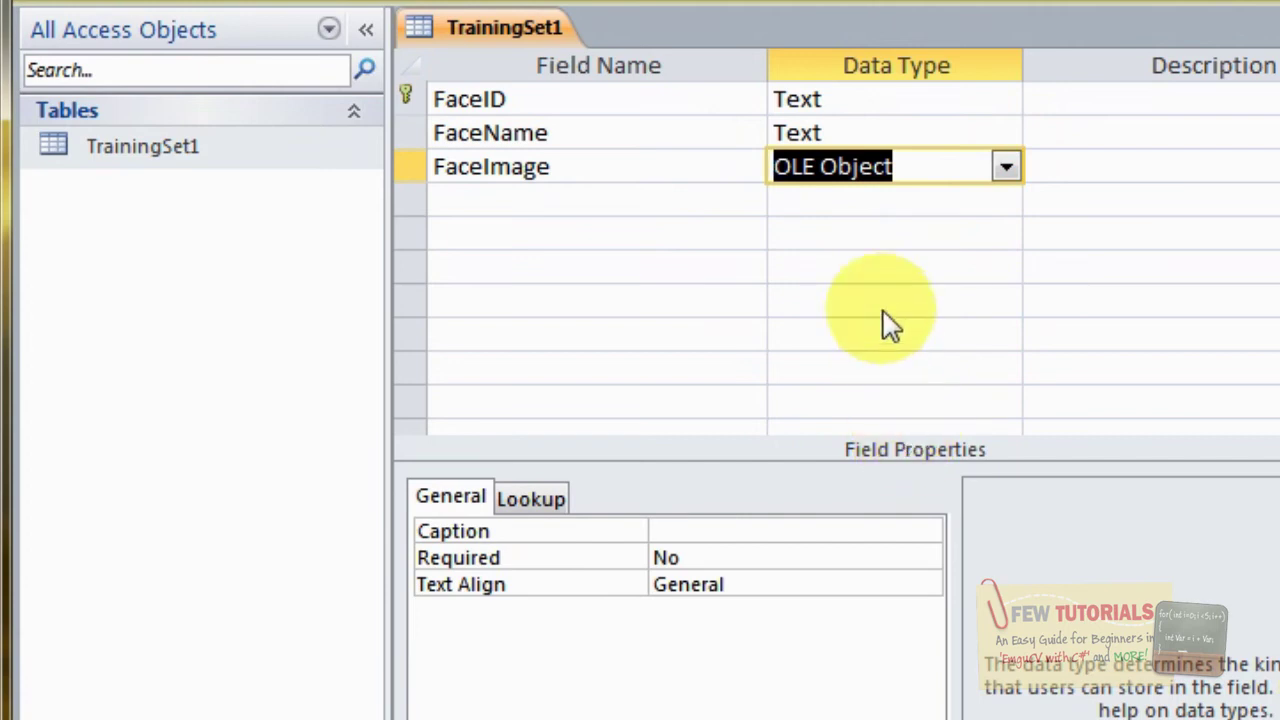
pyautogui.click(824, 174)
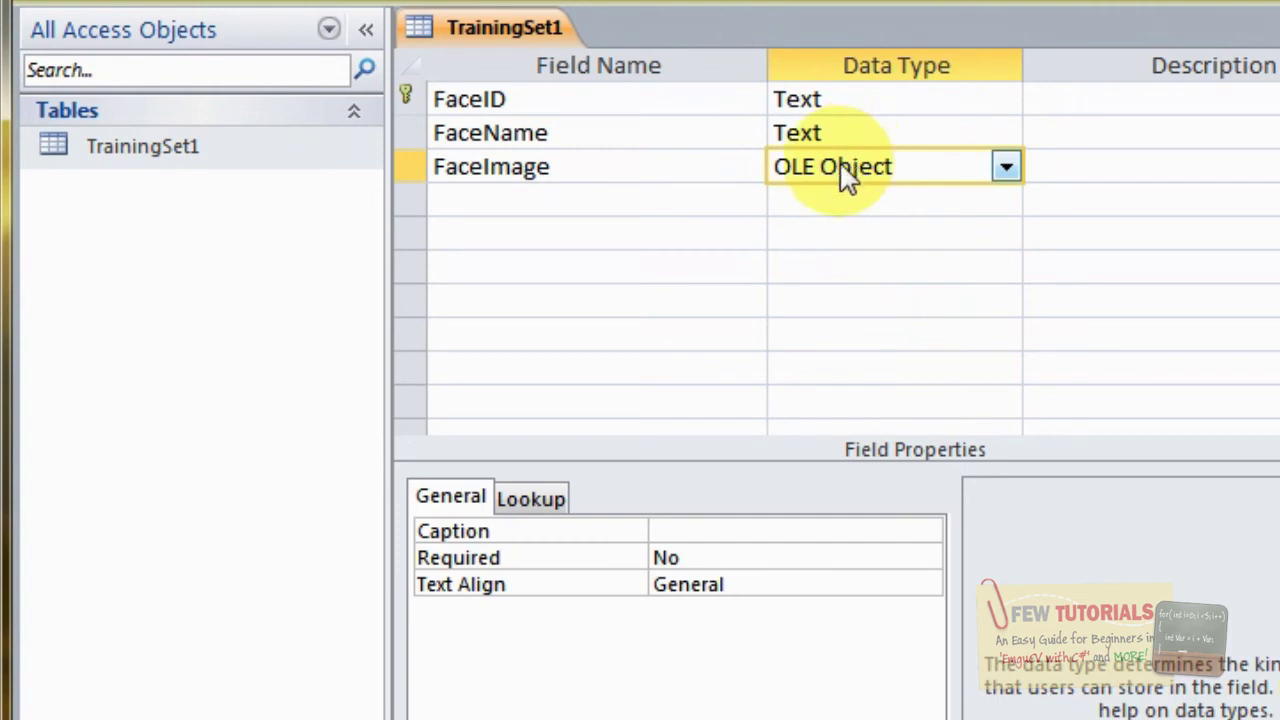
pyautogui.click(836, 186)
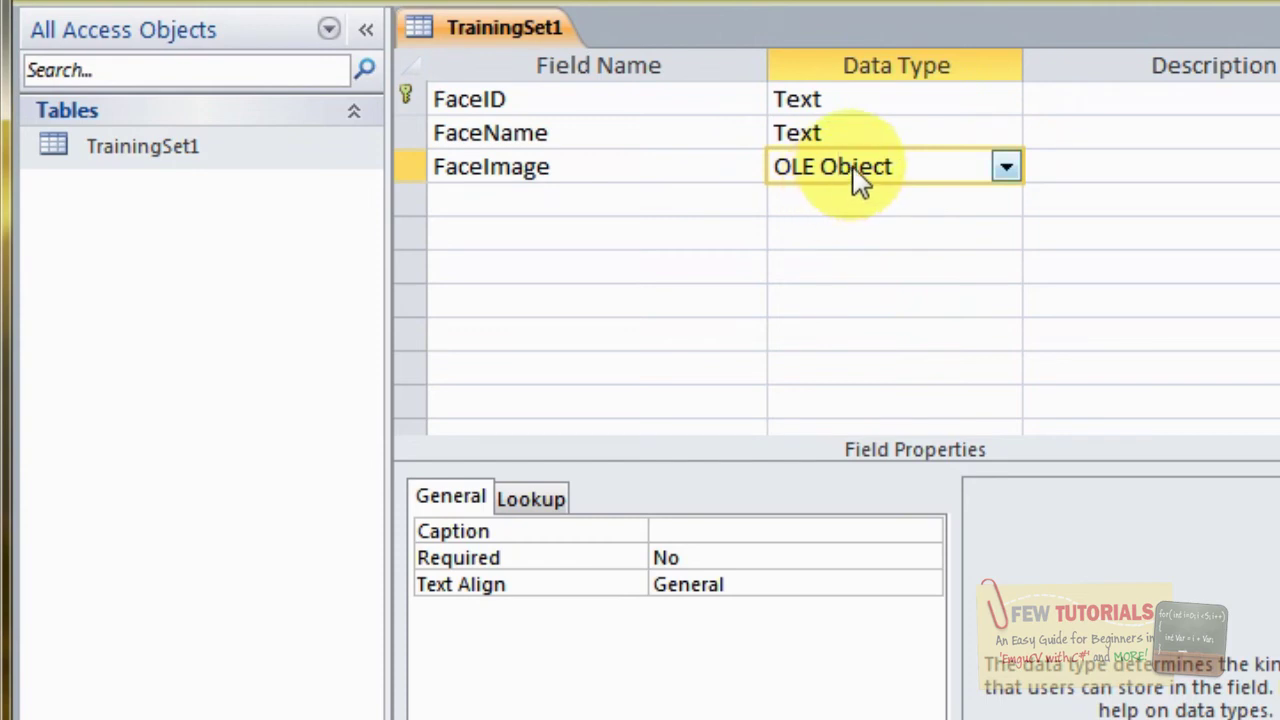
pyautogui.click(855, 168)
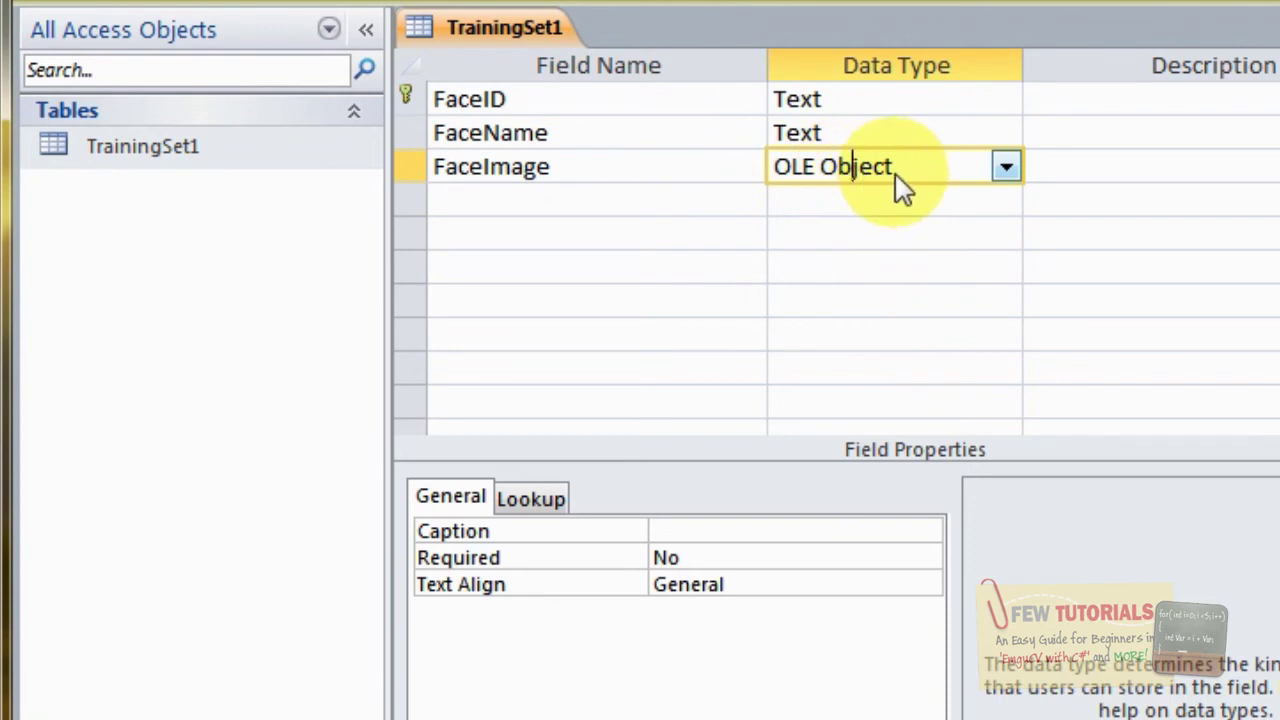
pyautogui.moveTo(897, 176); pyautogui.dragTo(775, 120)
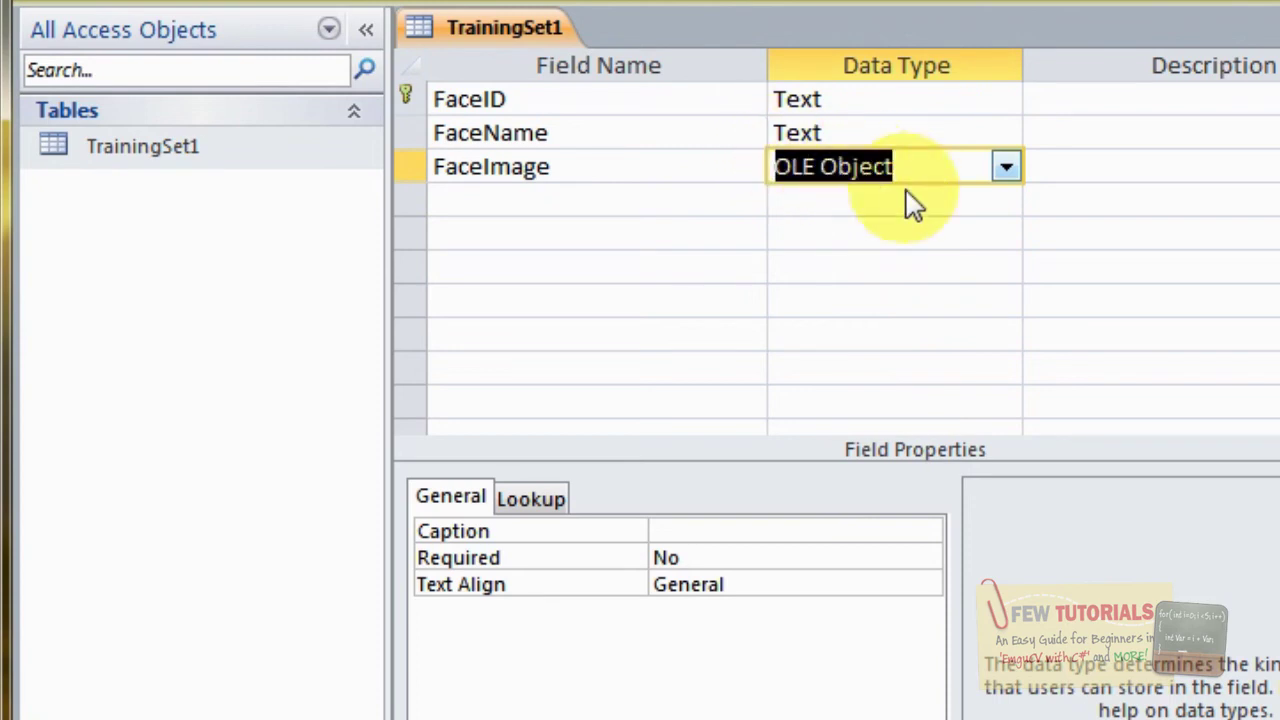
pyautogui.click(1128, 210)
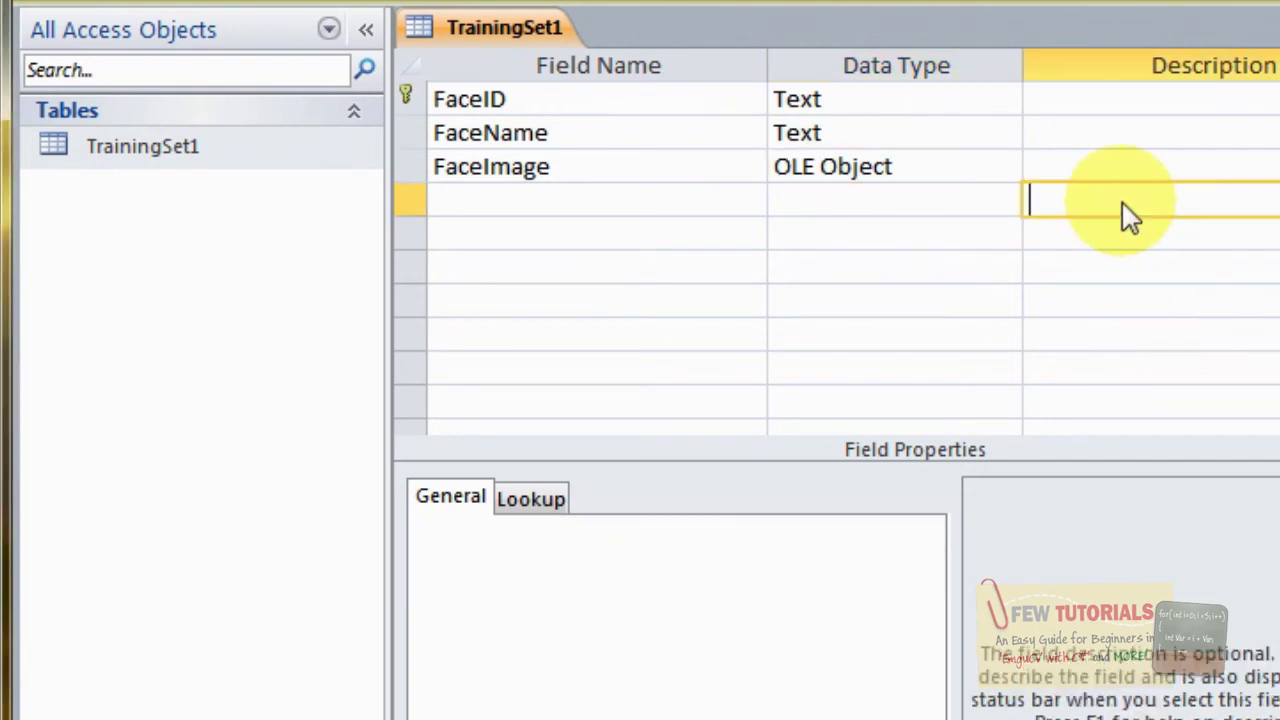
pyautogui.click(905, 182)
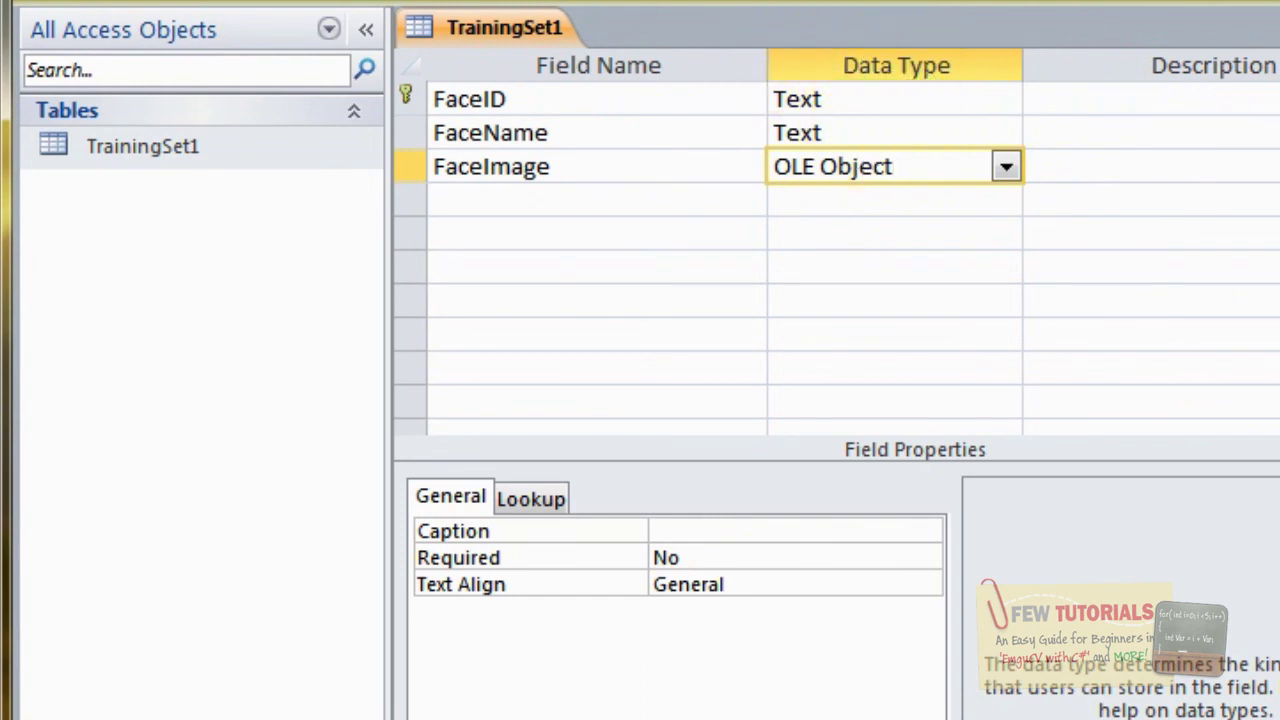
# Step: Close TrainingSet1 while saving its design changes, and reopen the table in Datasheet View
pyautogui.hotkey('ctrl', 'w')
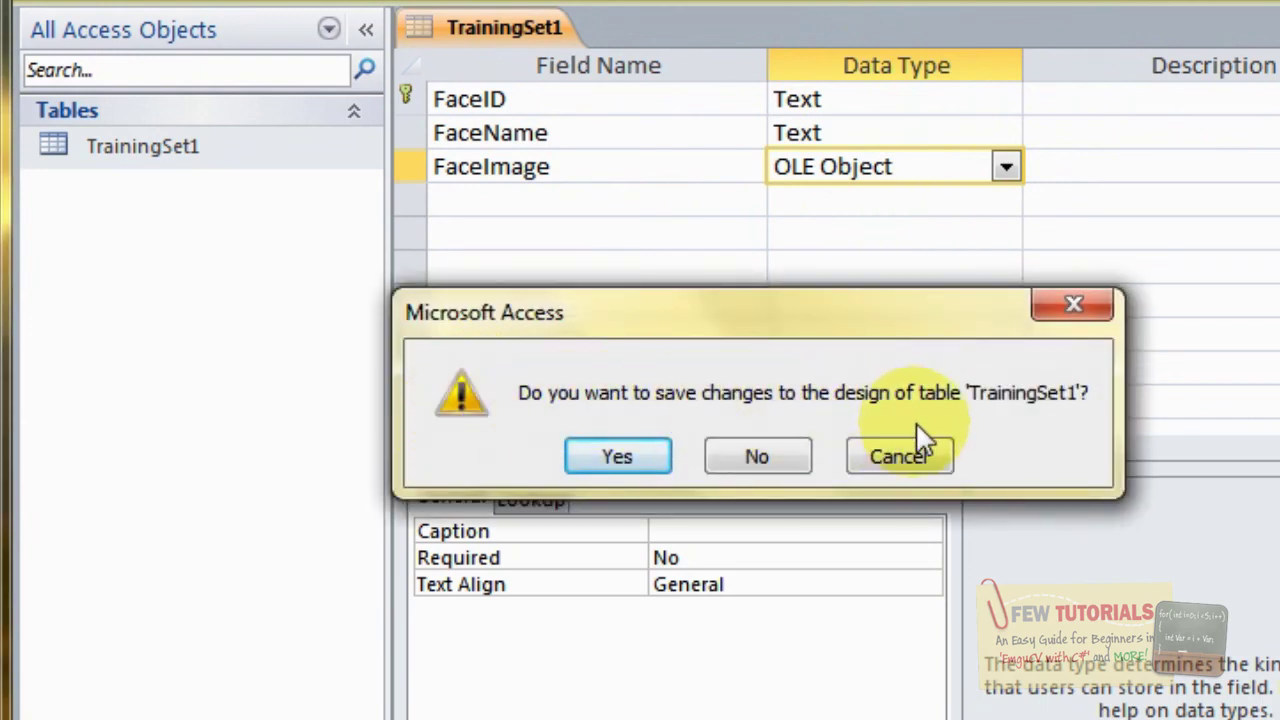
pyautogui.click(648, 460)
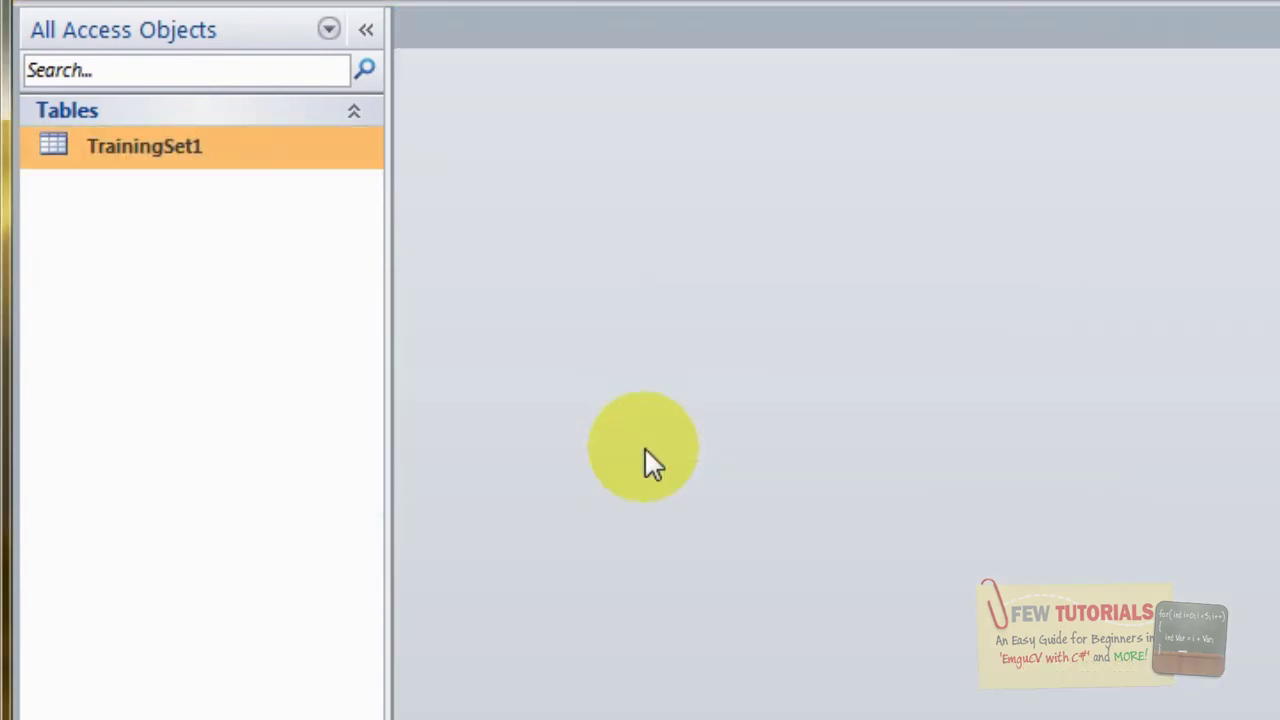
pyautogui.doubleClick(275, 150)
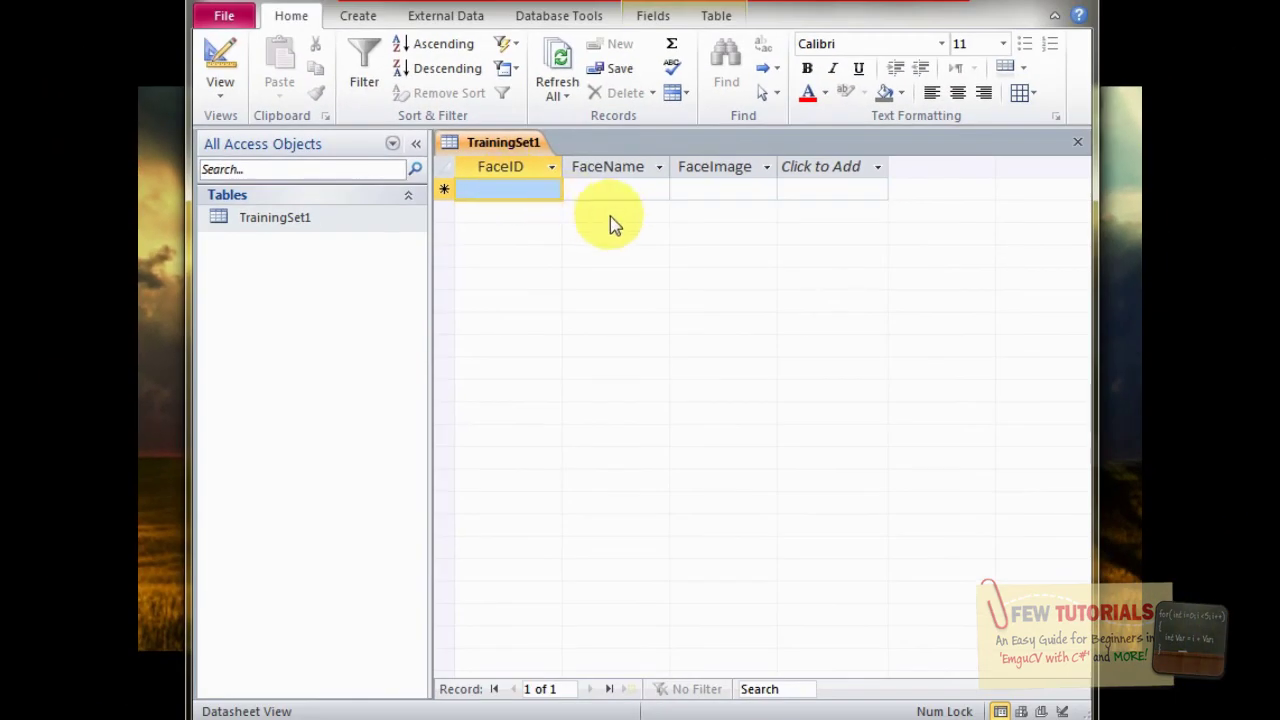
# Step: Examine the FaceID, FaceName and FaceImage columns in the TrainingSet1 datasheet and the table's entry in the object list
pyautogui.click(605, 192)
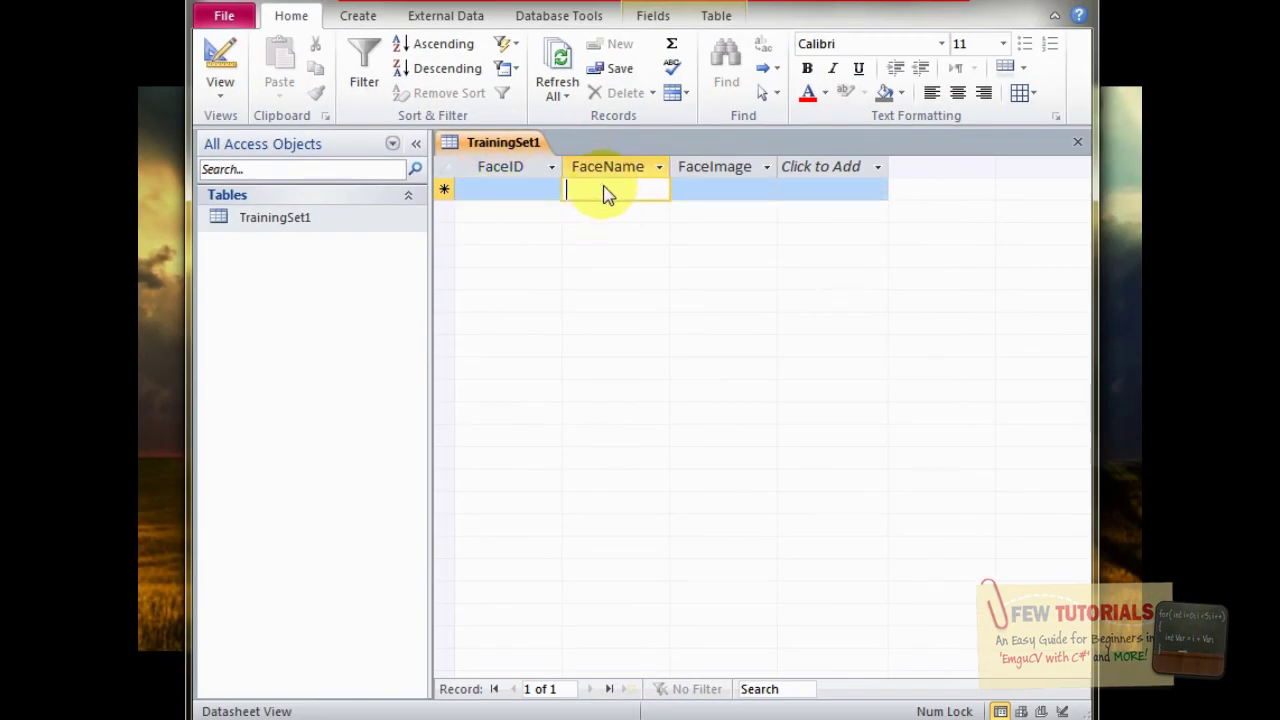
pyautogui.click(731, 193)
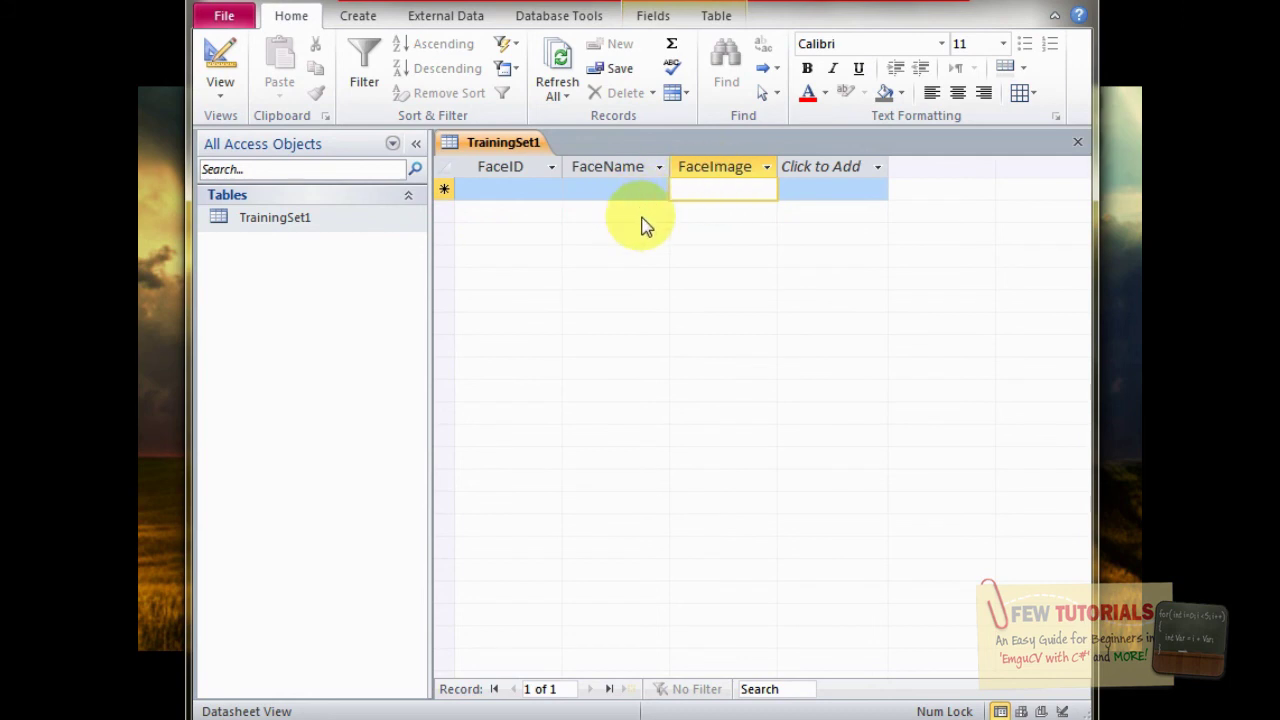
pyautogui.click(530, 167)
pyautogui.click(588, 167)
pyautogui.click(703, 170)
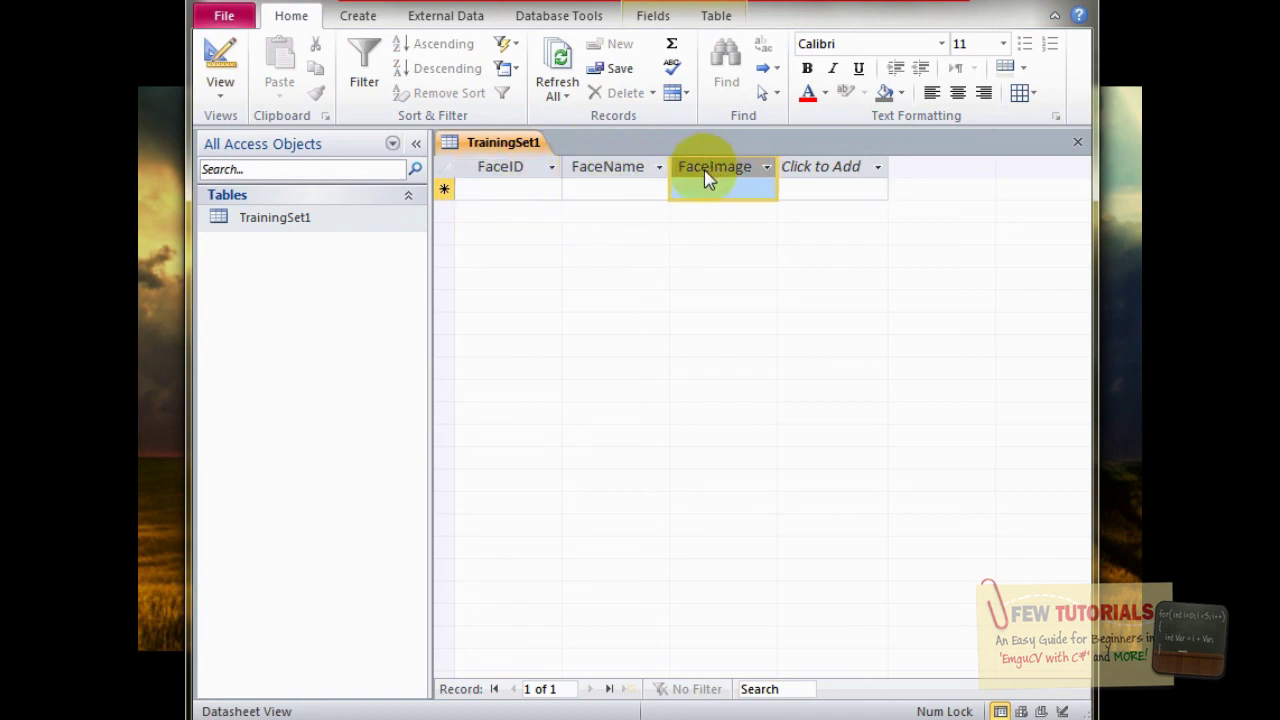
pyautogui.click(510, 176)
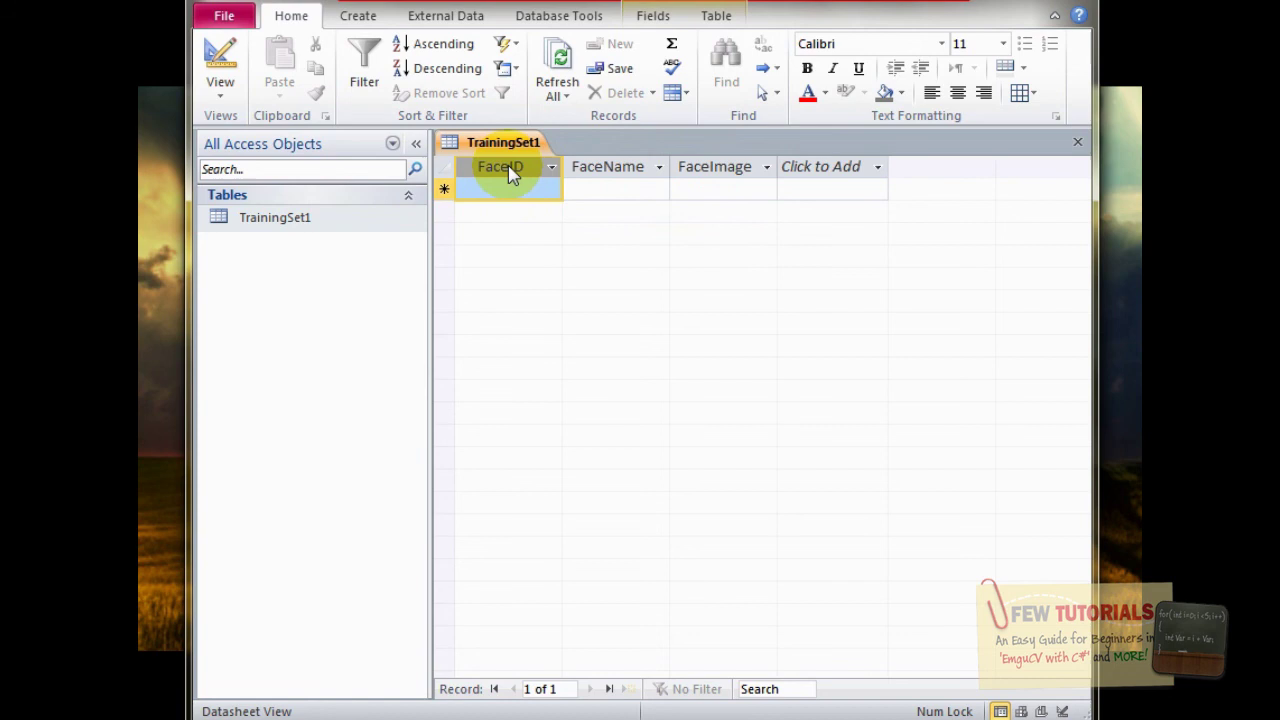
pyautogui.click(604, 189)
pyautogui.click(728, 187)
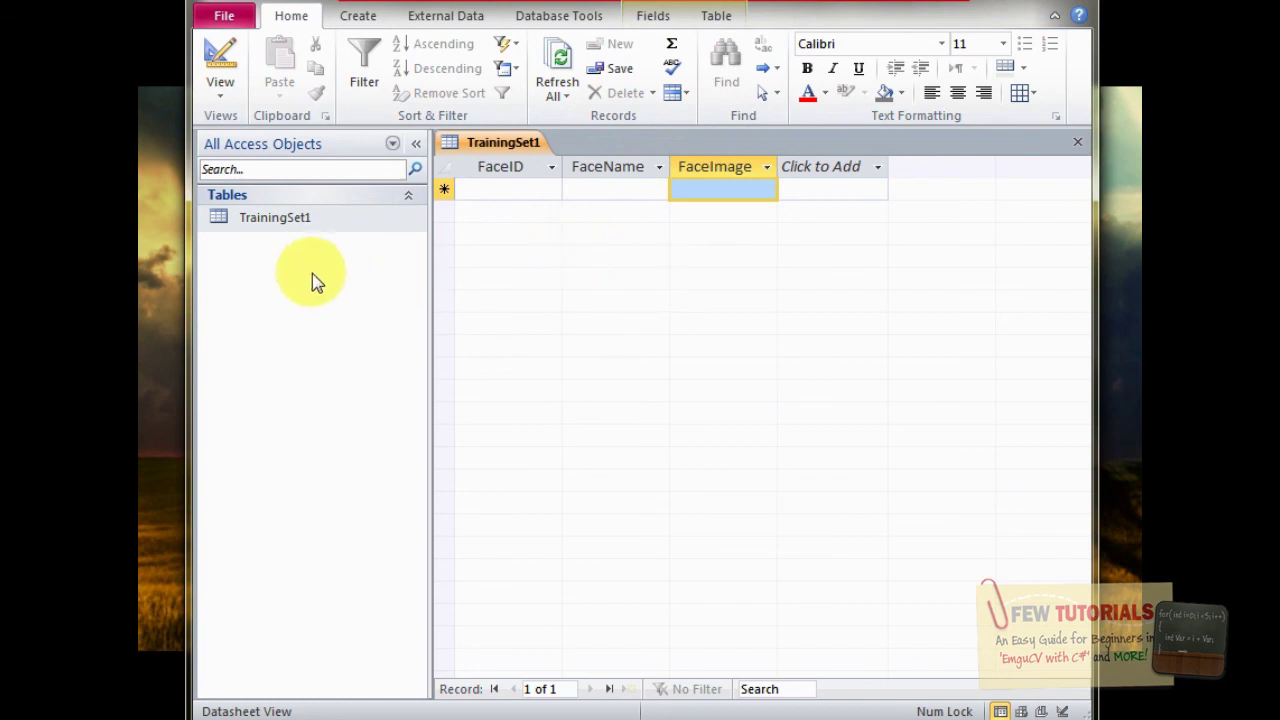
pyautogui.click(352, 217)
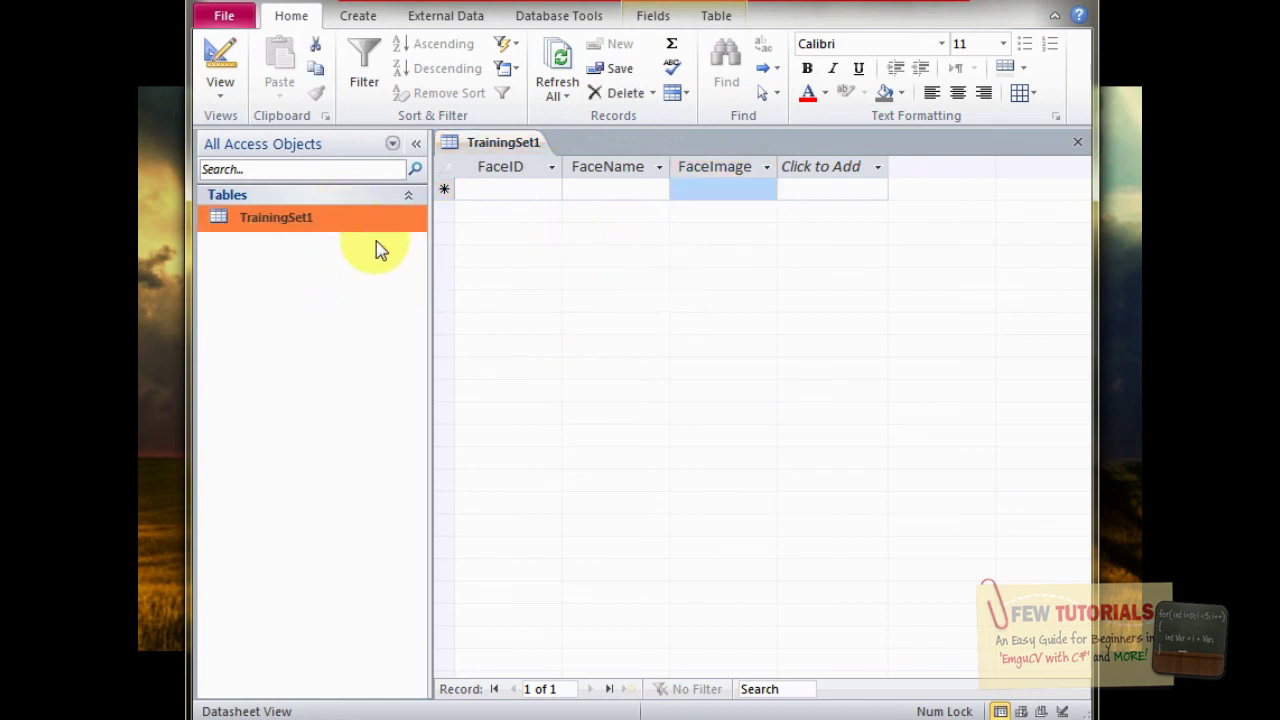